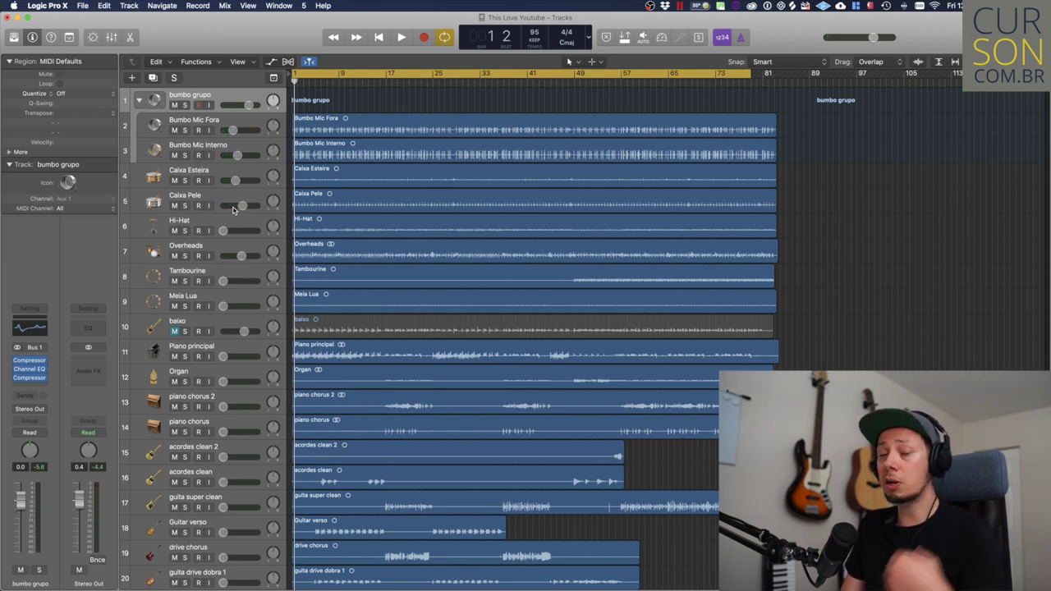
Play the song and audition the bumbo grupo track in solo, ending with its solo off and playback stopped.
scroll(243, 205, down, 1)
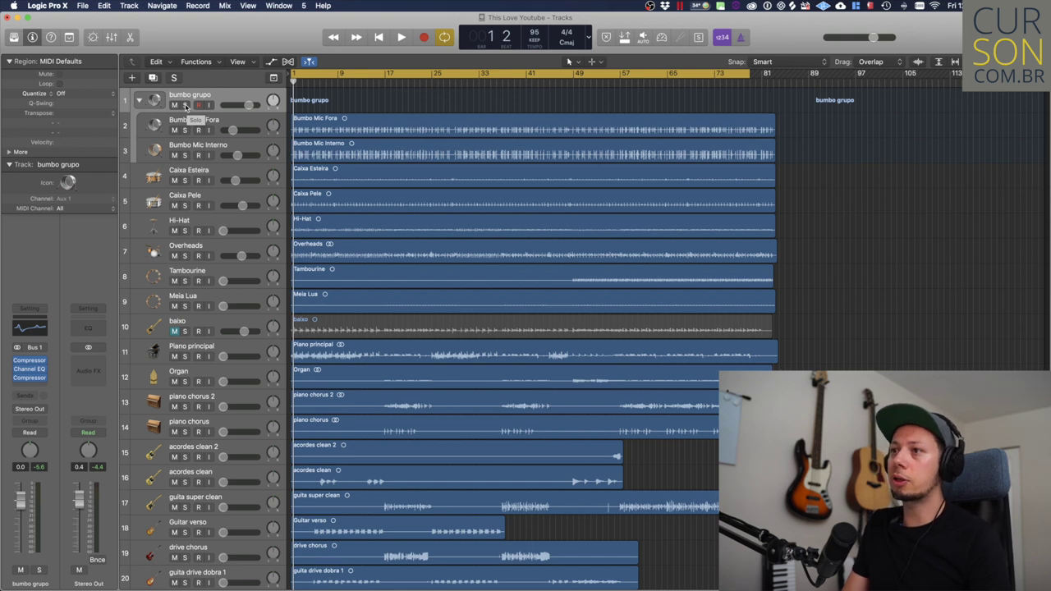
key(space)
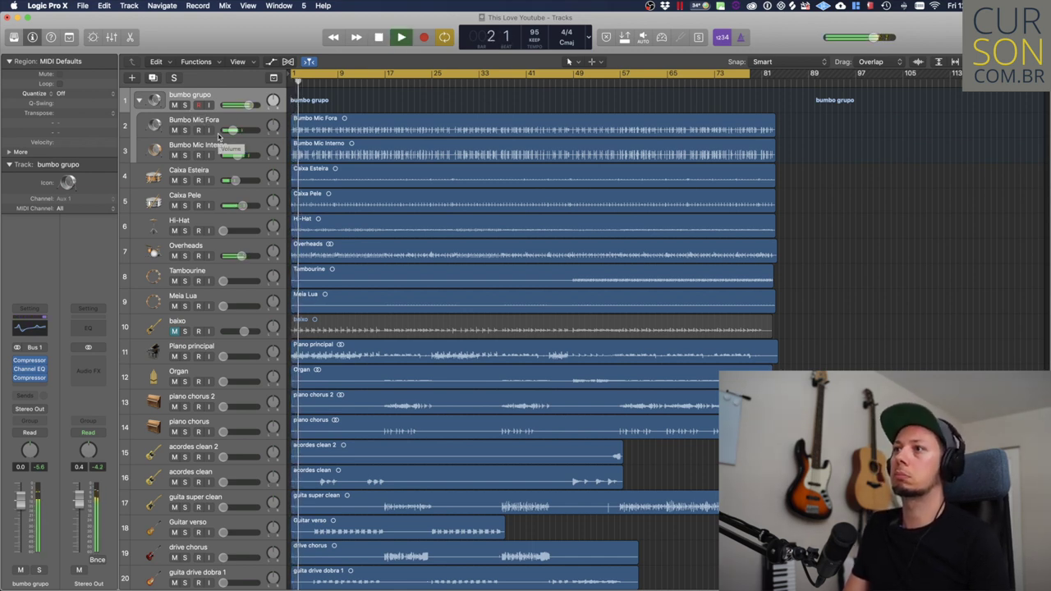
click(184, 106)
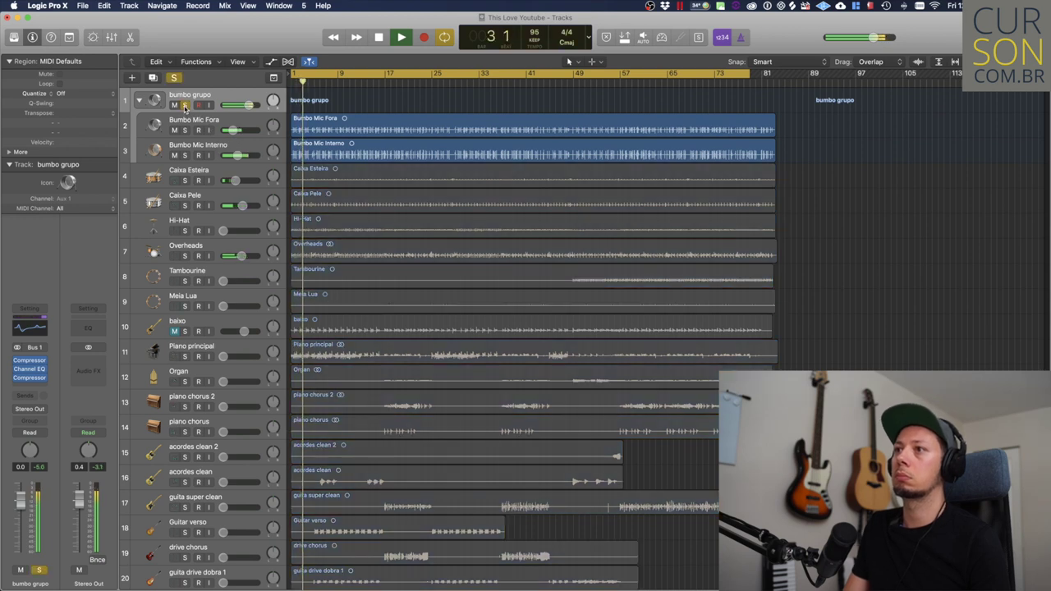
click(185, 105)
key(space)
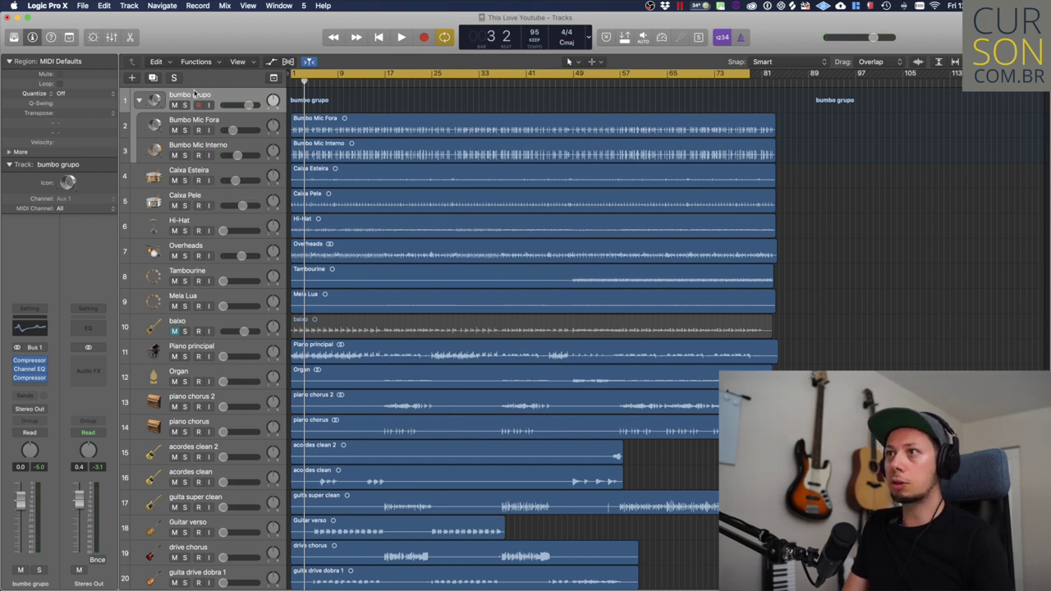
Play from the start and audition the Caixa Esteira, Caixa Pele and Overheads tracks in solo one after another.
key(Return)
key(space)
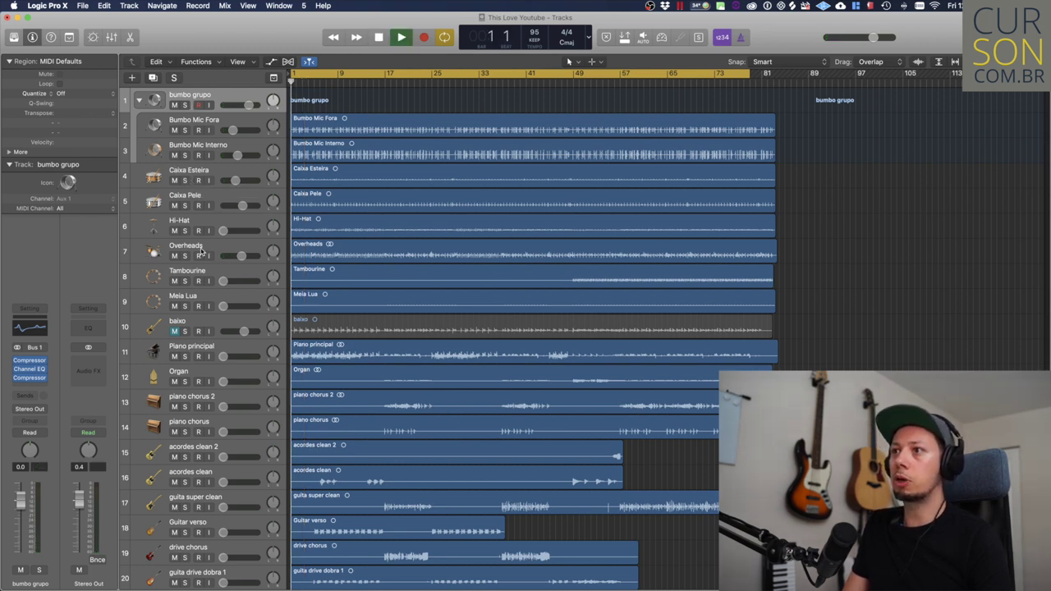
click(186, 185)
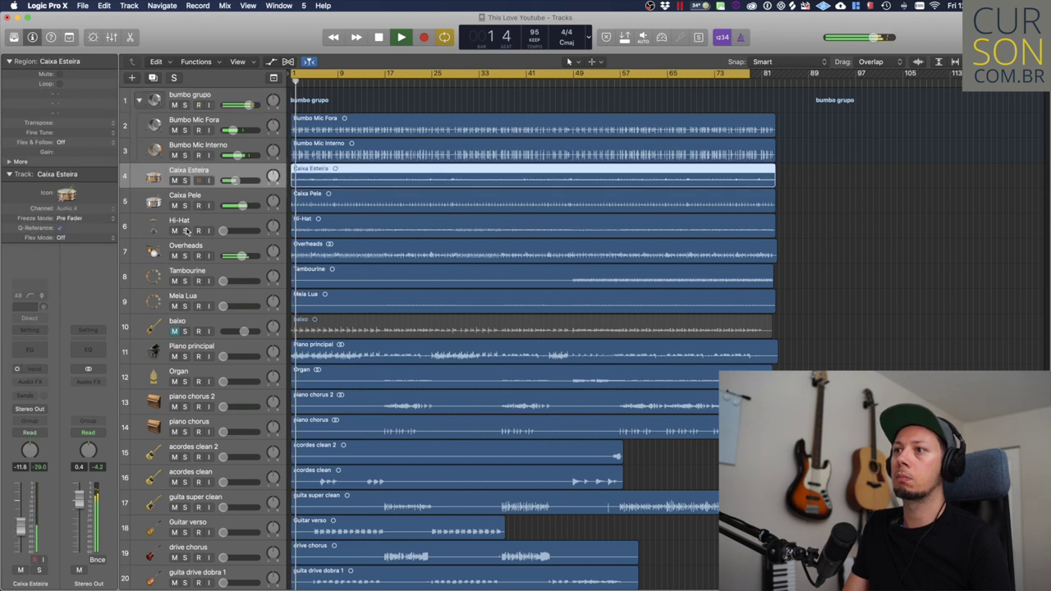
click(185, 180)
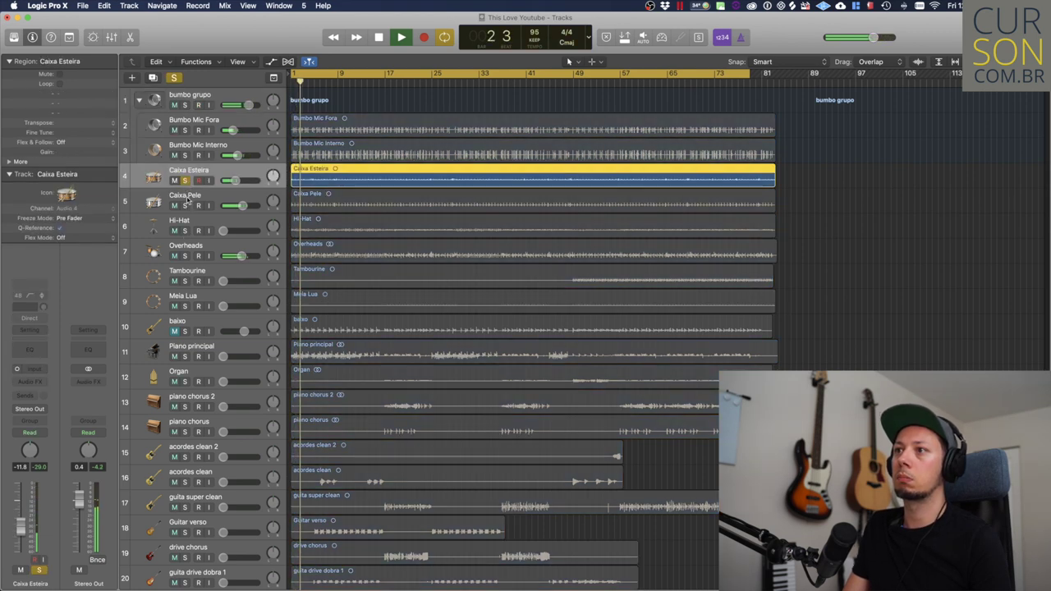
click(185, 205)
click(185, 180)
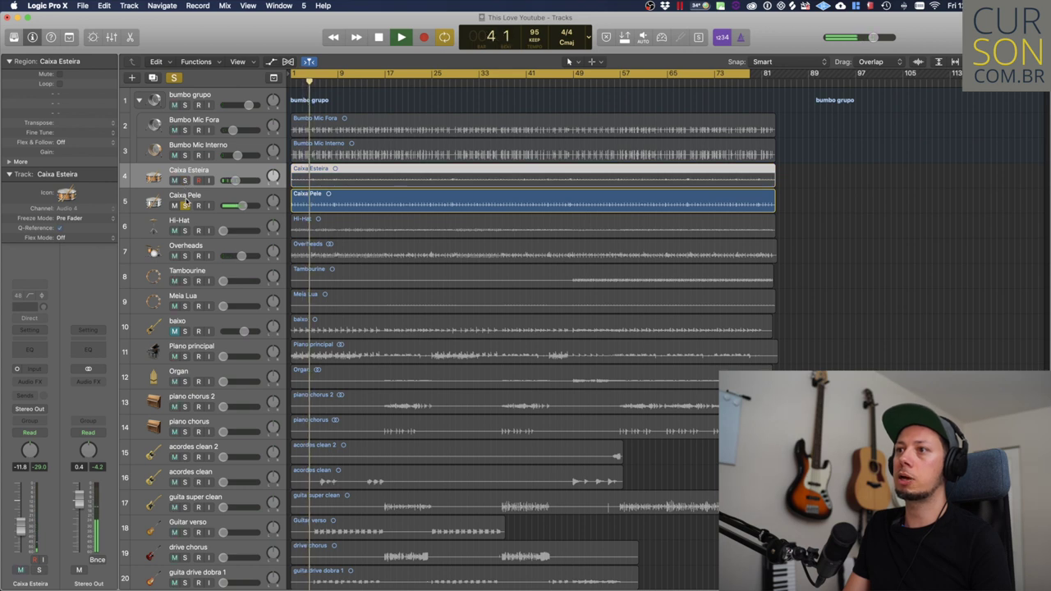
click(185, 206)
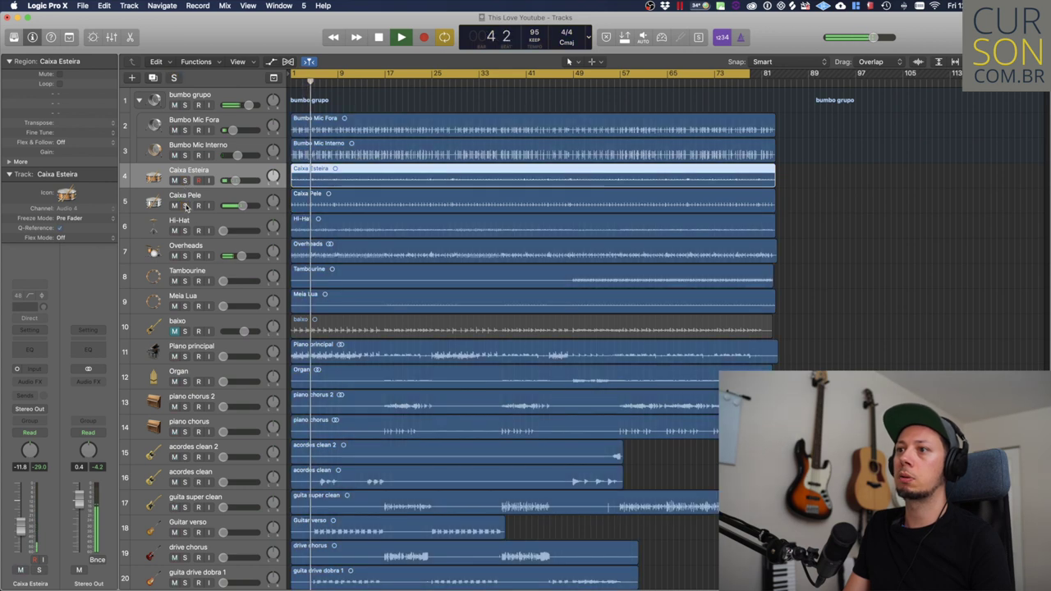
click(185, 255)
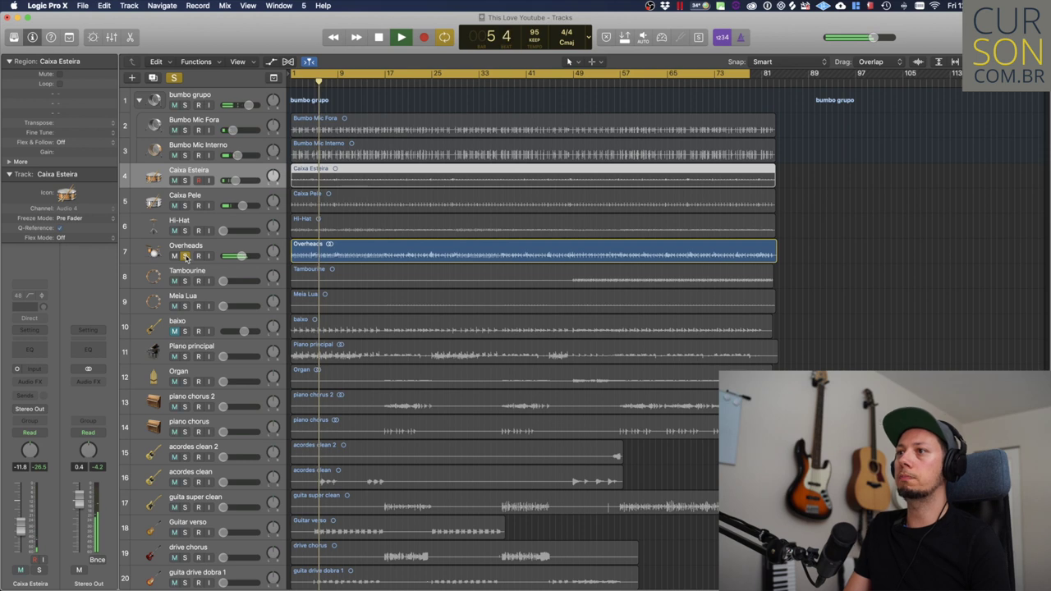
click(184, 255)
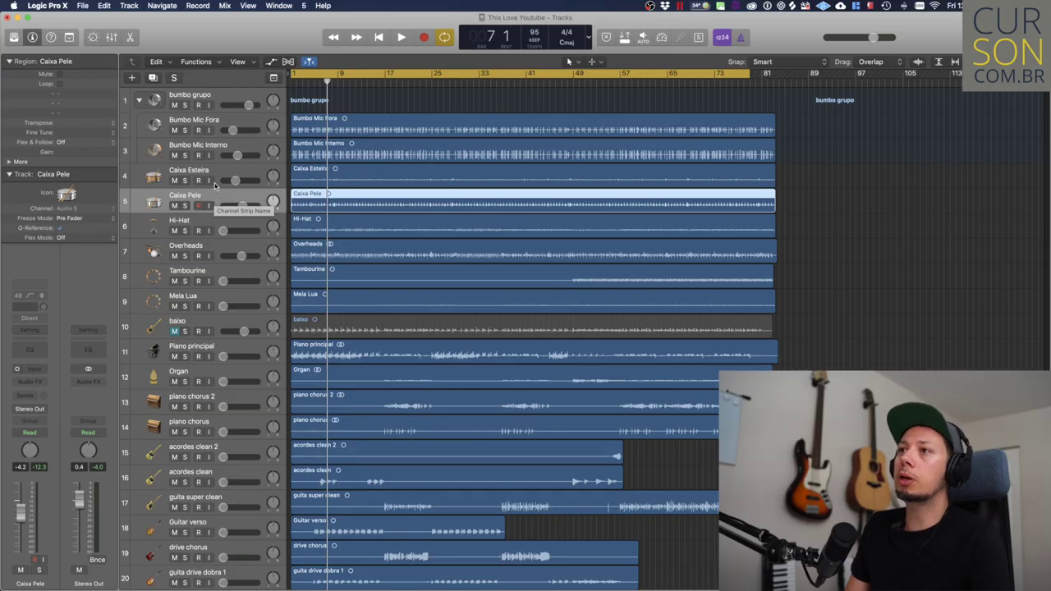
Duplicate the Caixa Pele track with a copy of its region and name the new track "caixa transiente".
key(super+d)
click(371, 208)
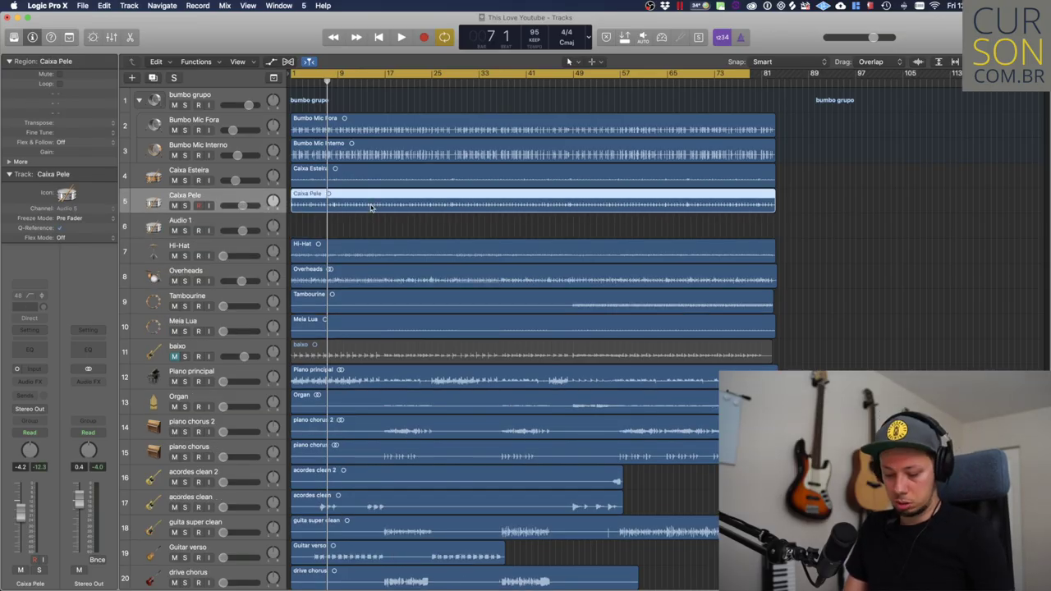
drag(371, 207, 371, 233)
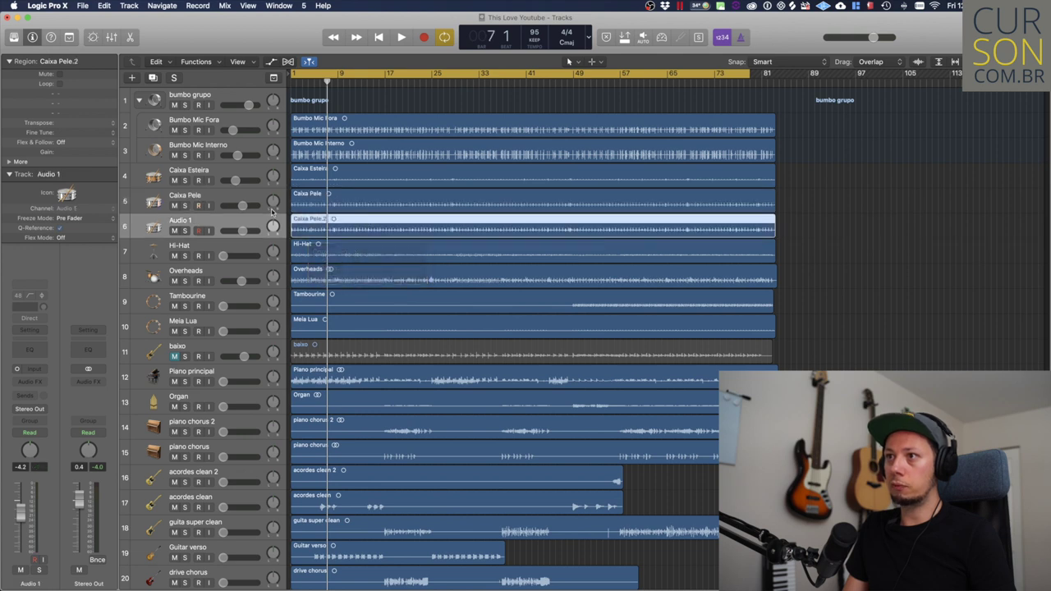
double_click(183, 220)
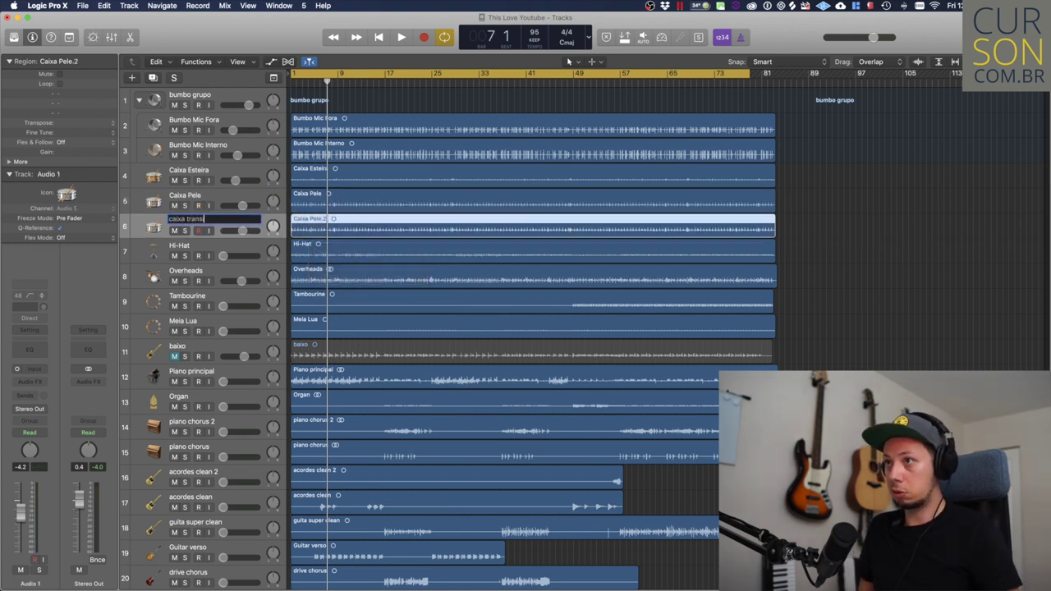
key(Return)
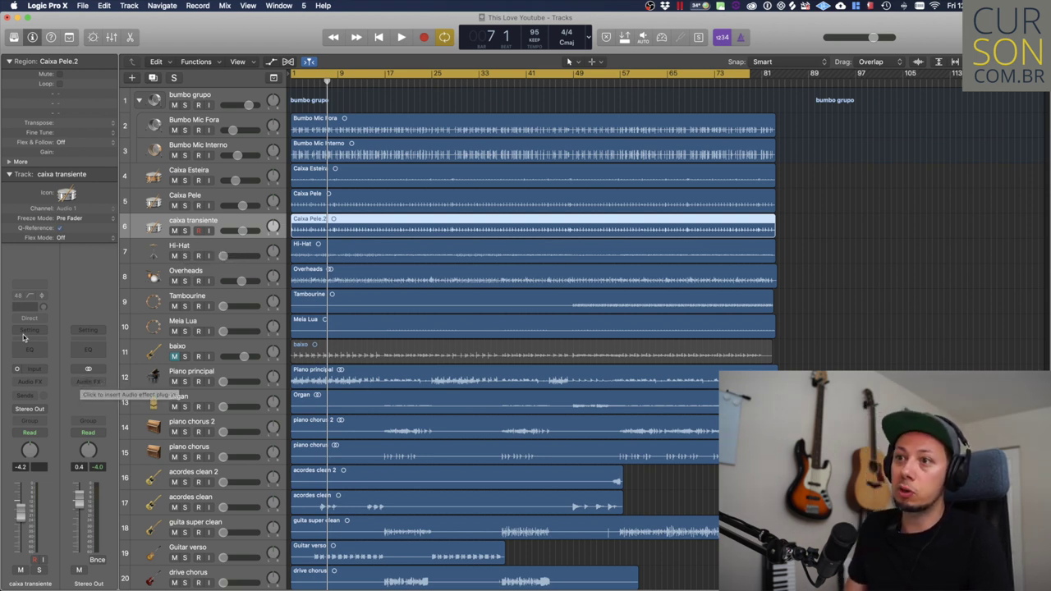
Insert the Couture plug-in as an audio effect on the caixa transiente track.
click(44, 383)
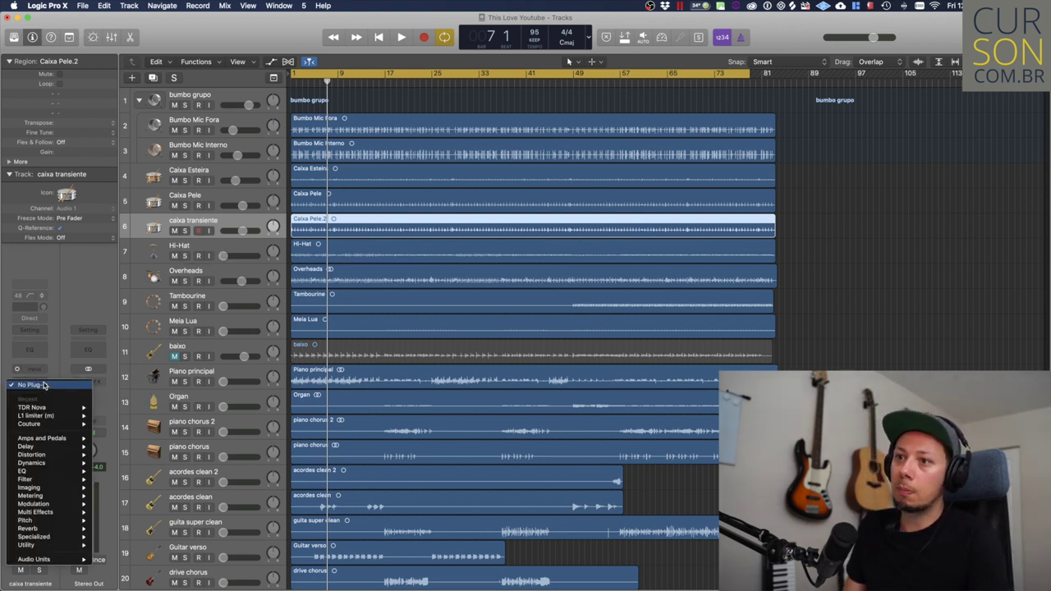
mouse_move(55, 426)
click(111, 423)
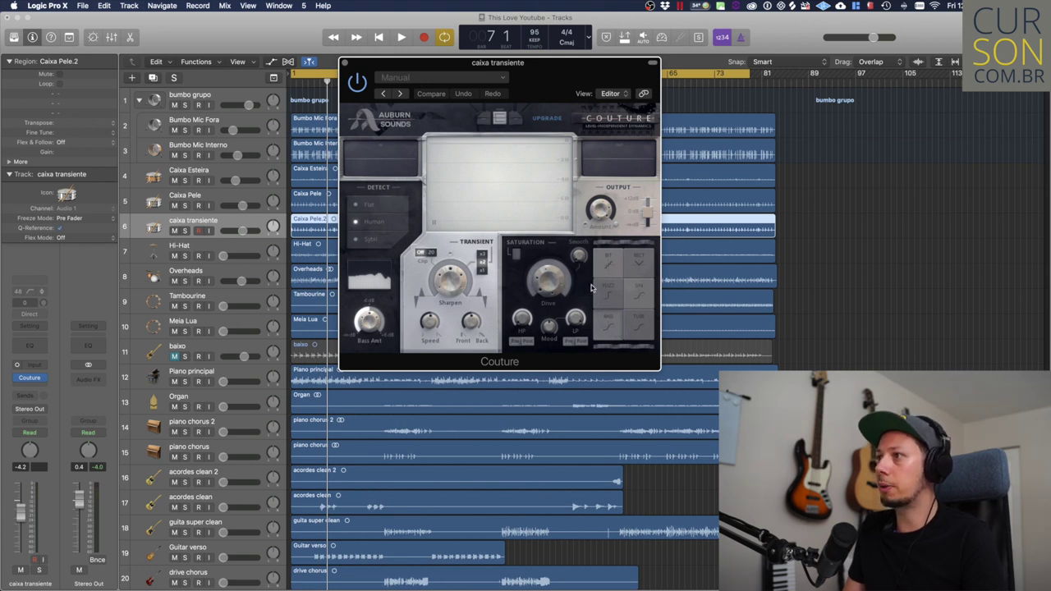
Solo the caixa transiente track and raise Couture's transient Sharpen amount while the song plays.
key(s)
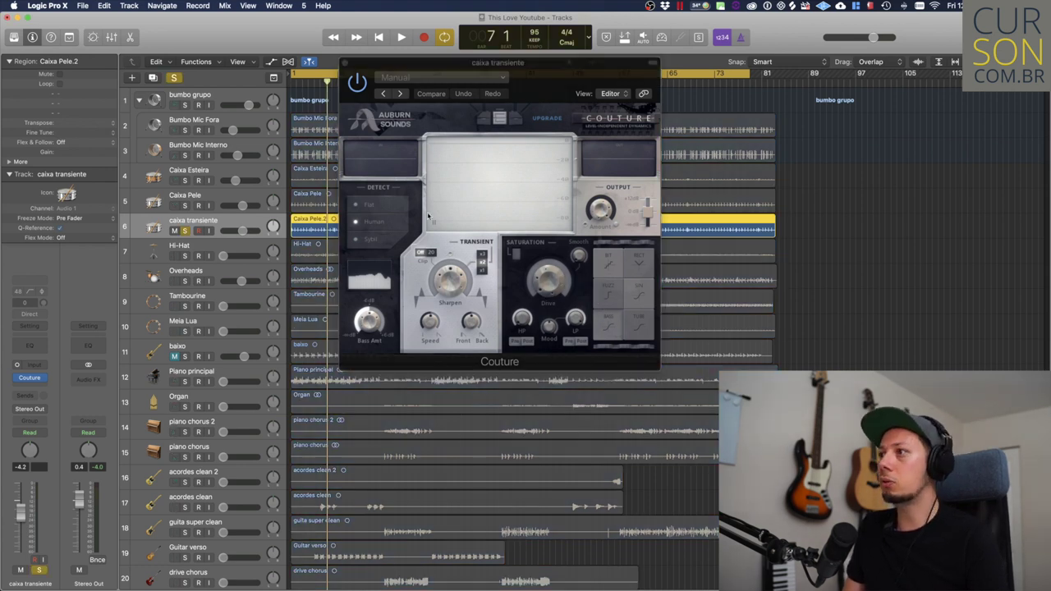
key(space)
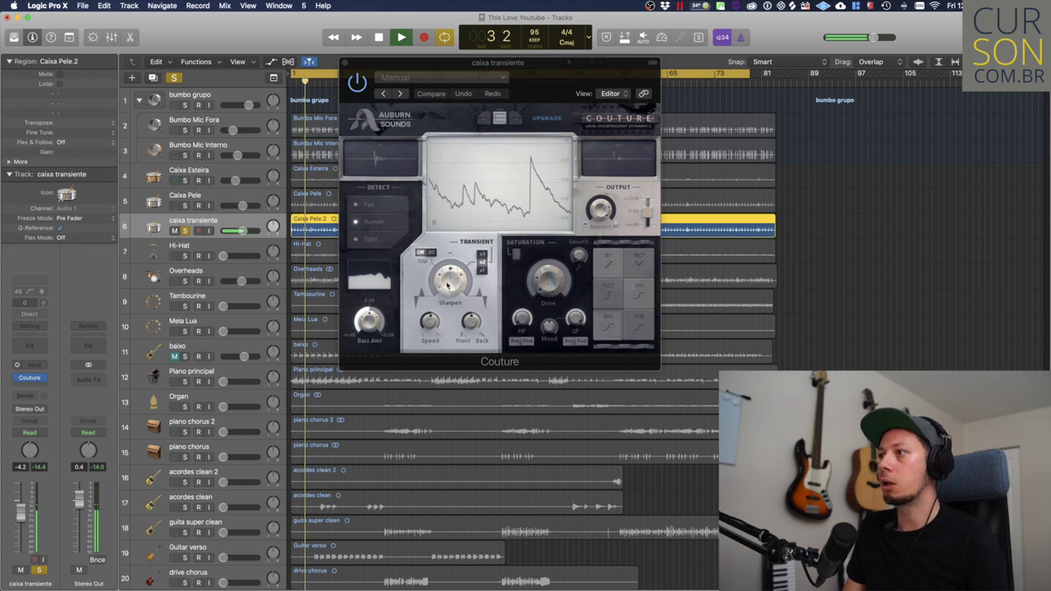
drag(449, 283, 469, 175)
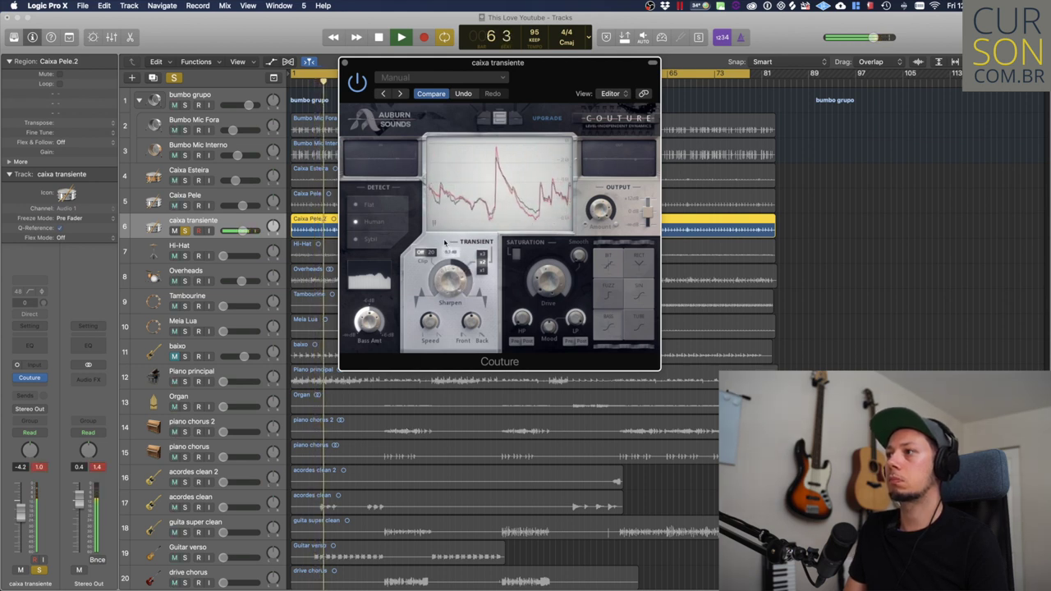
key(space)
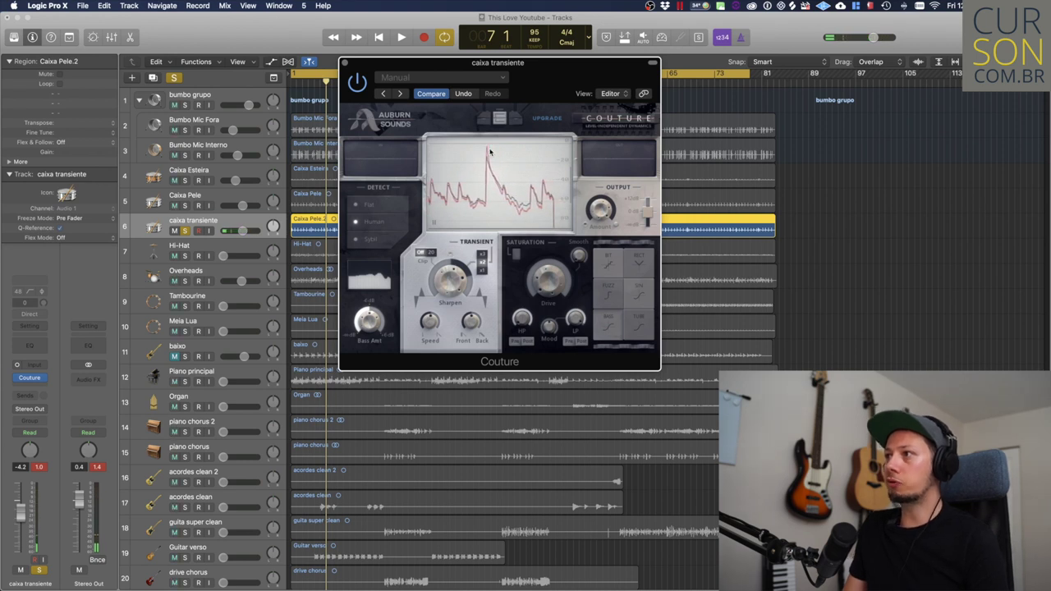
Set Couture's transient multiplier to x3 and shift the Front/Back balance toward Front while auditioning the snare.
key(space)
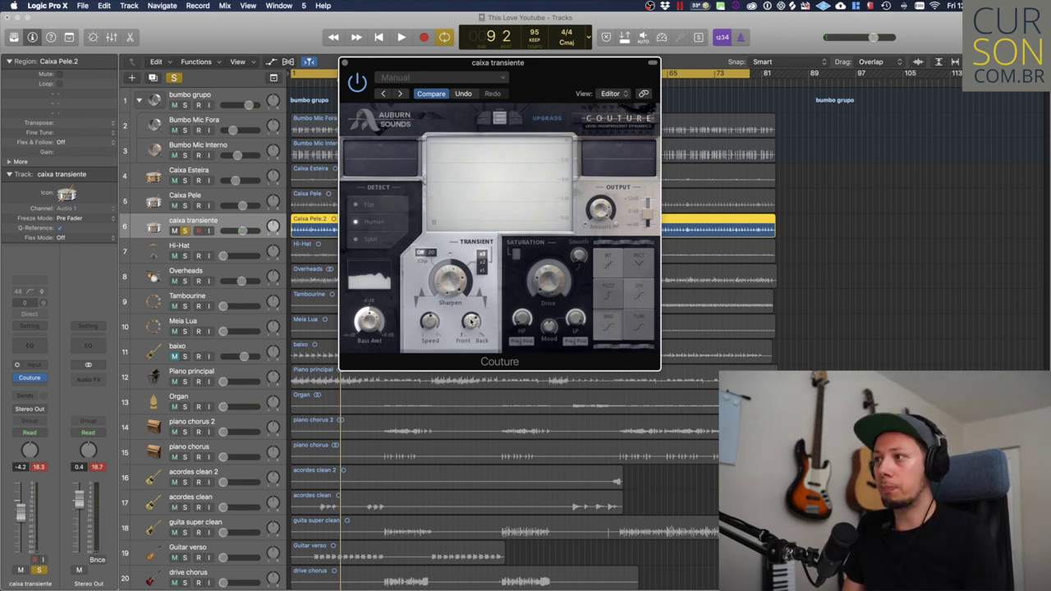
key(space)
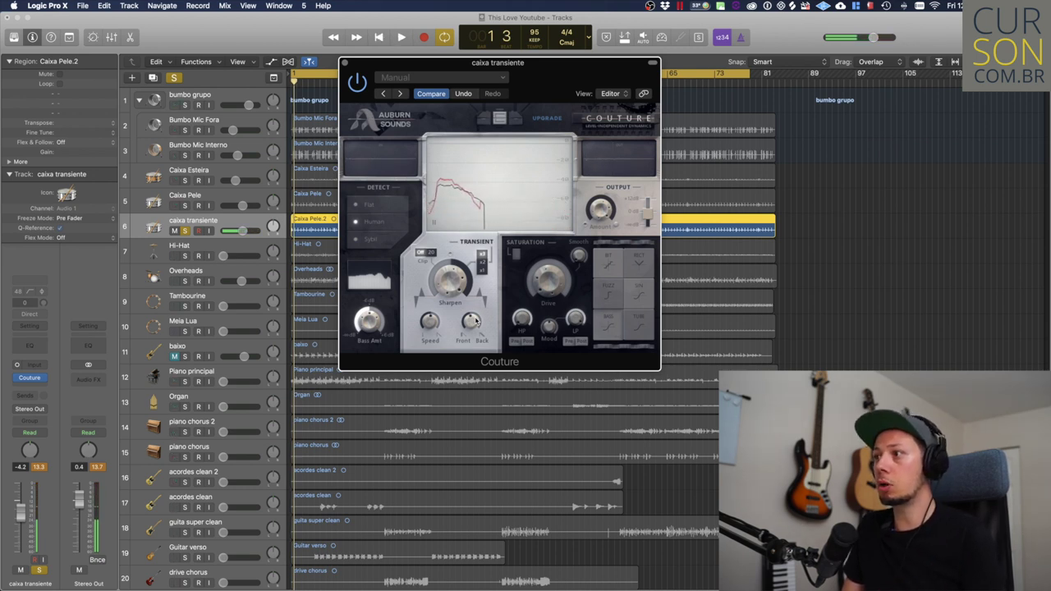
key(space)
drag(475, 320, 472, 349)
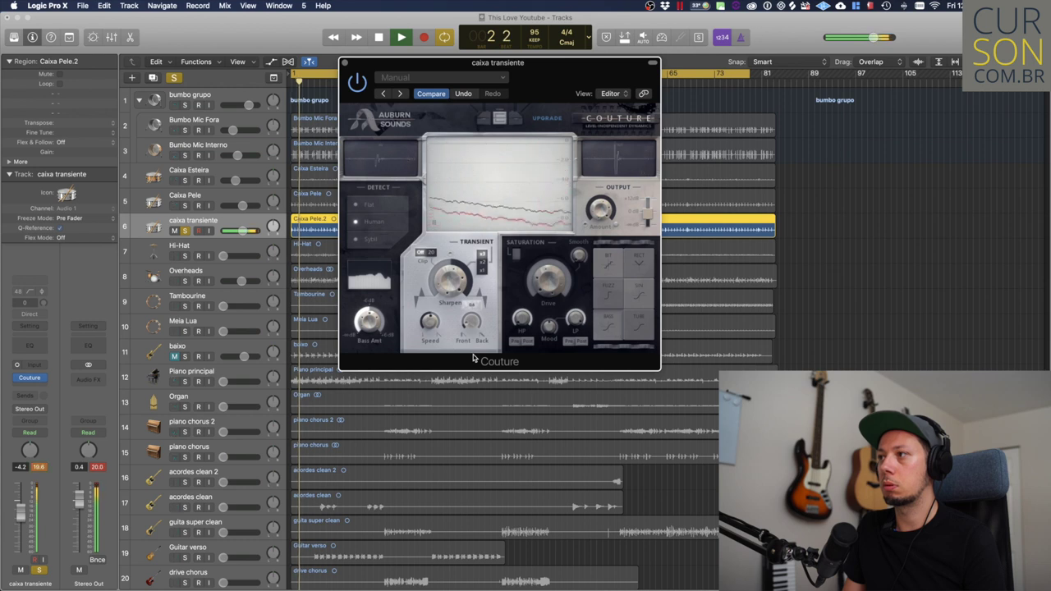
key(space)
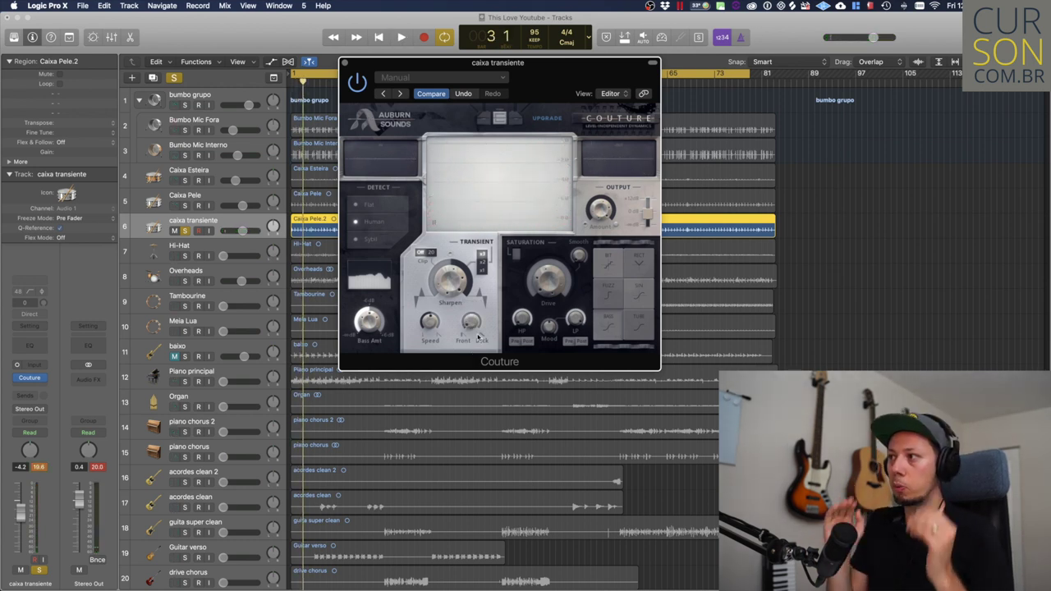
key(space)
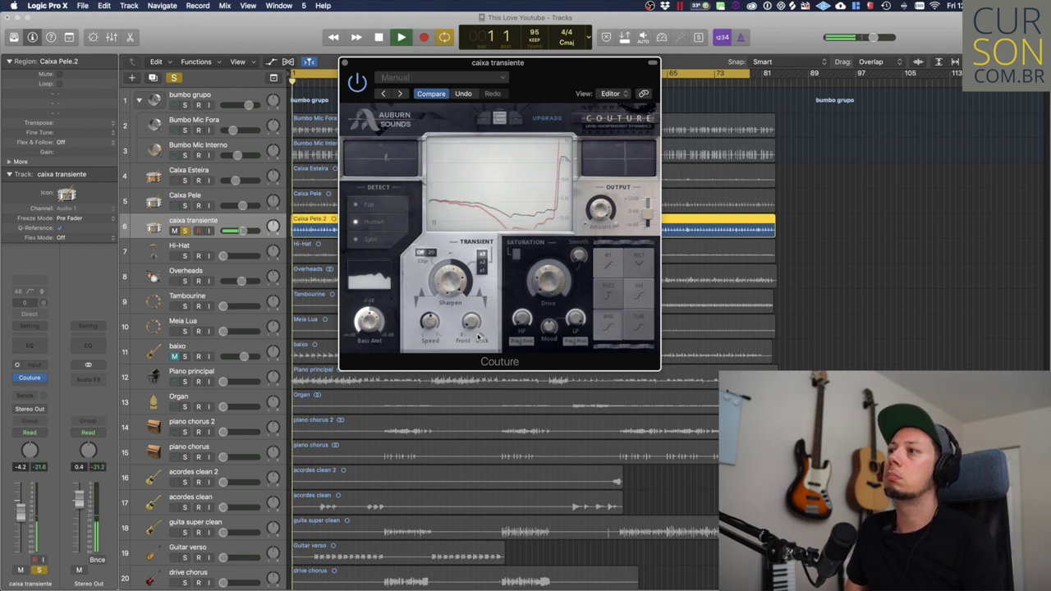
click(483, 262)
key(space)
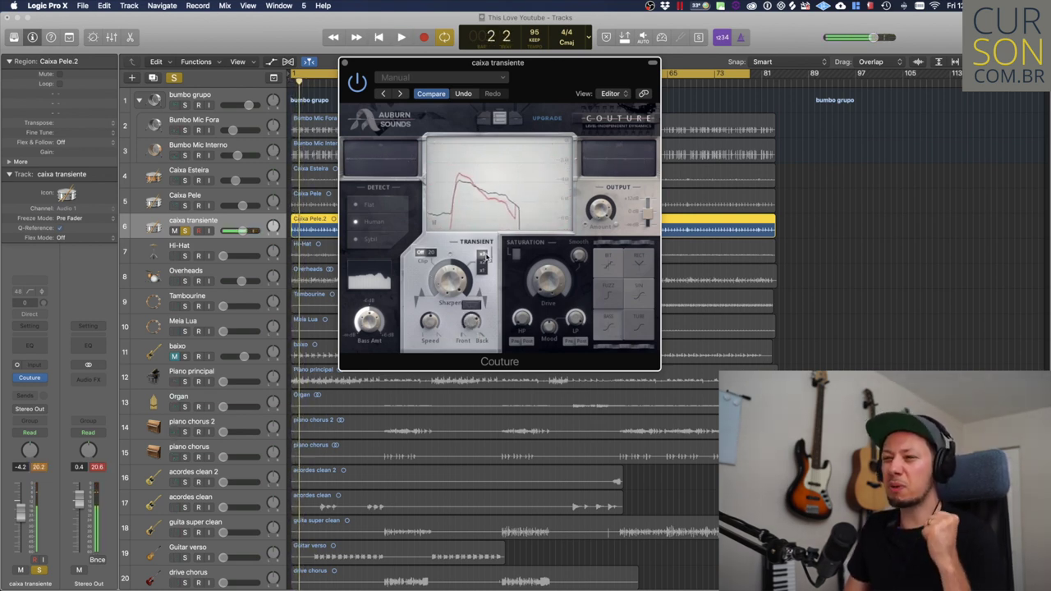
key(space)
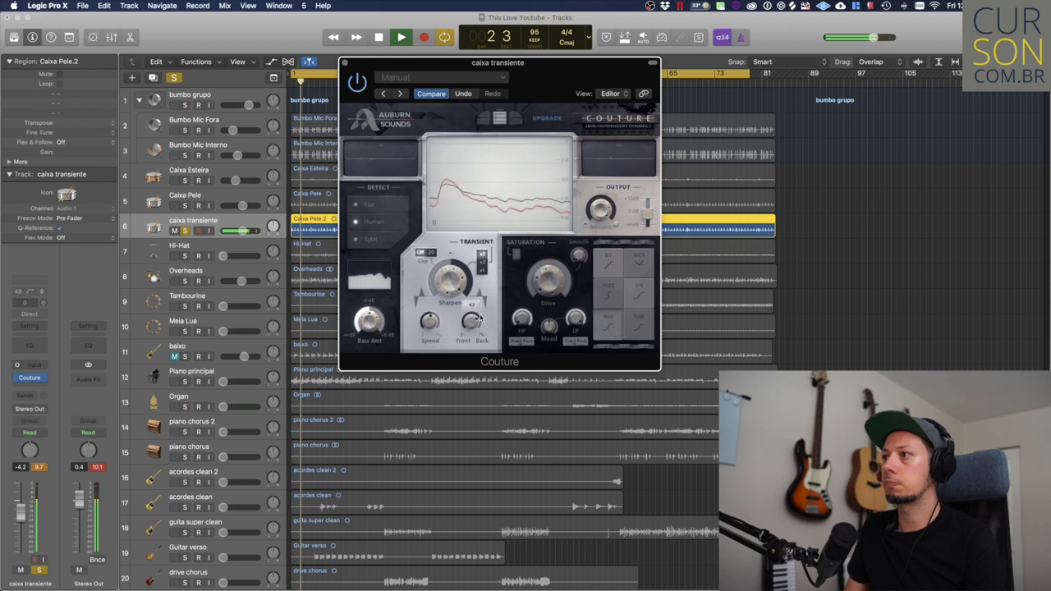
Compare Couture's Detect modes during playback, choose Flat and adjust the Bass Amt.
click(366, 205)
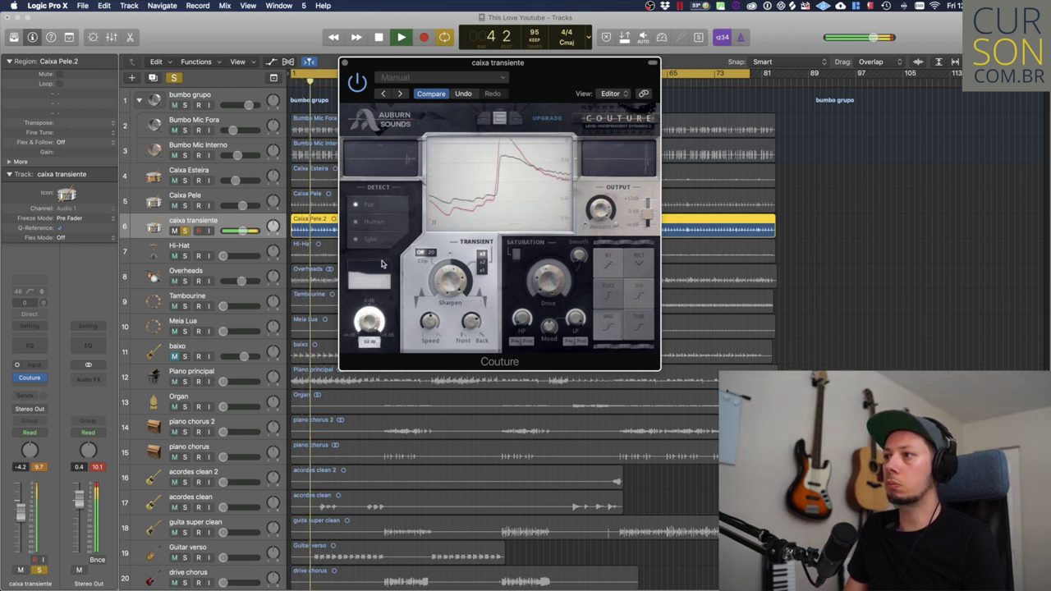
click(369, 220)
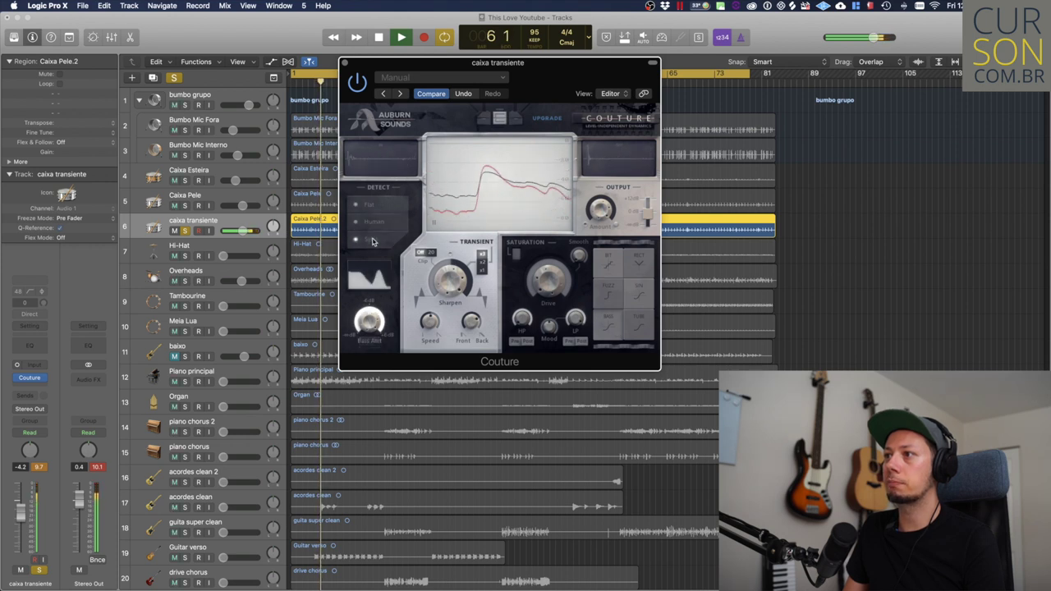
click(366, 205)
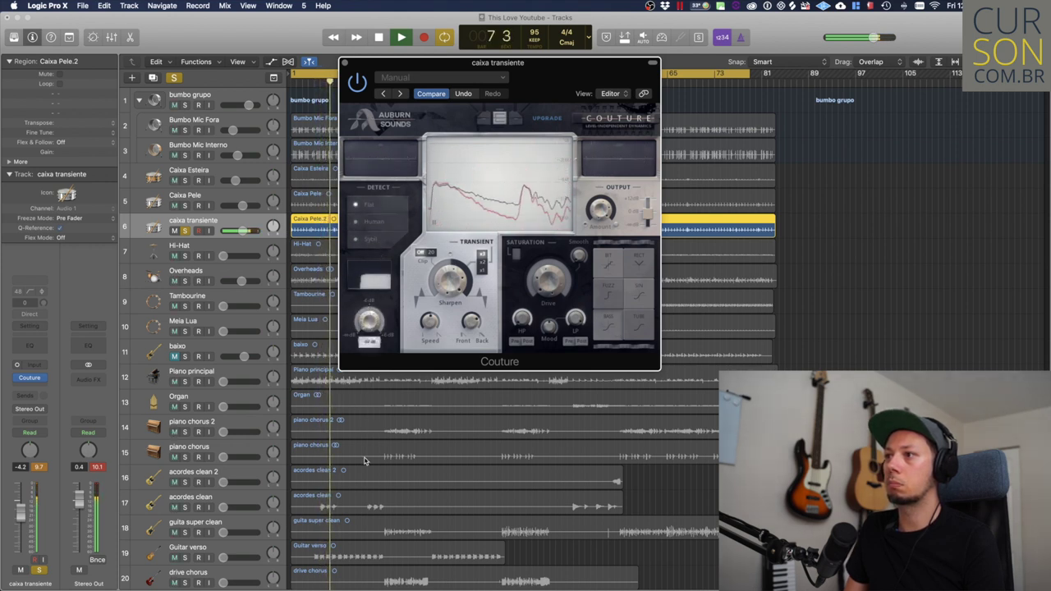
click(369, 324)
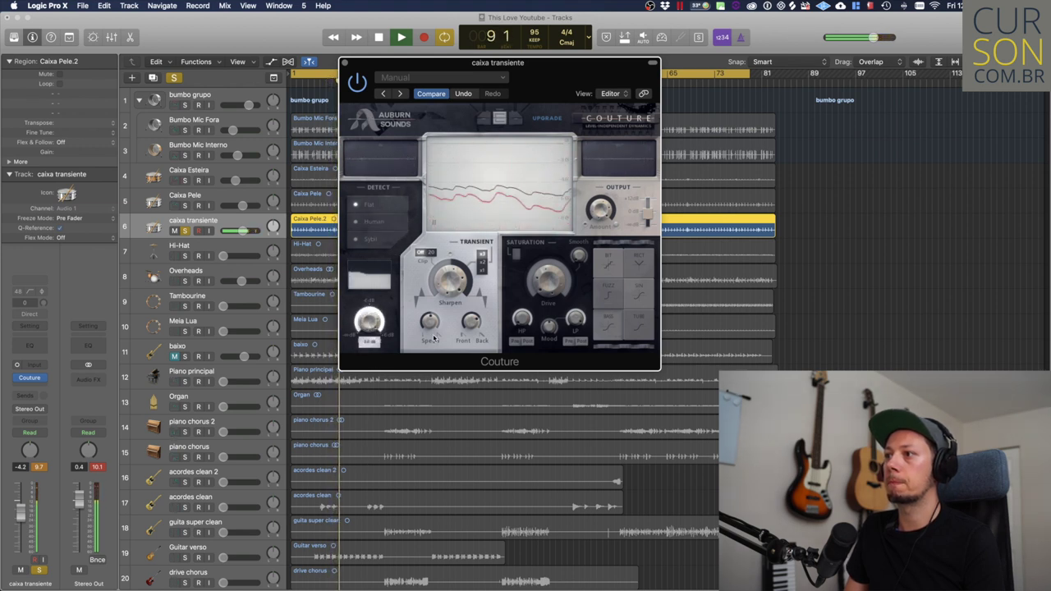
Stop playback, close the Couture window and lower the caixa transiente track's volume to -∞ dB.
key(space)
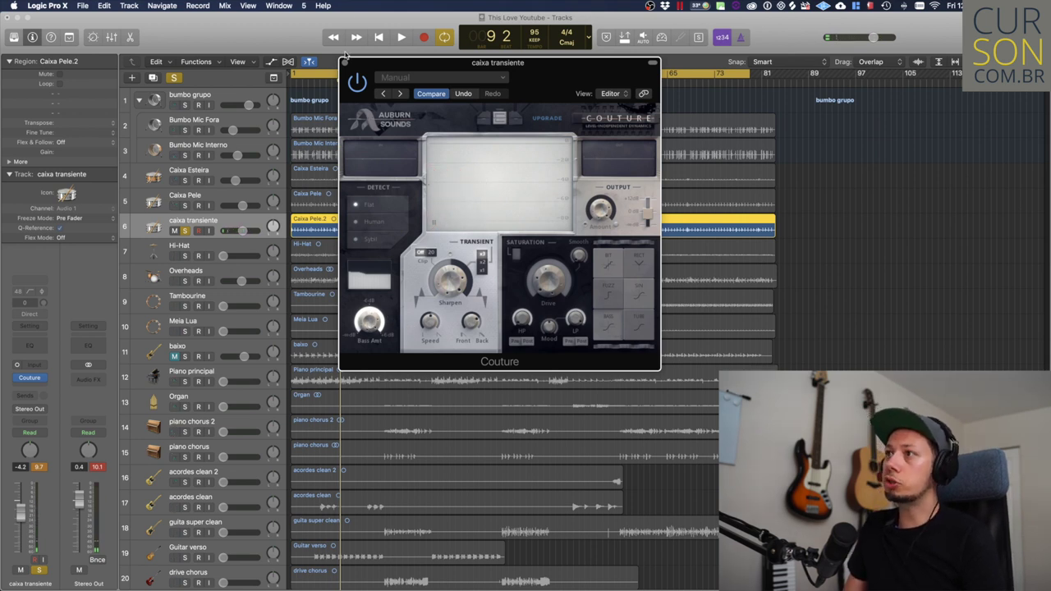
click(344, 63)
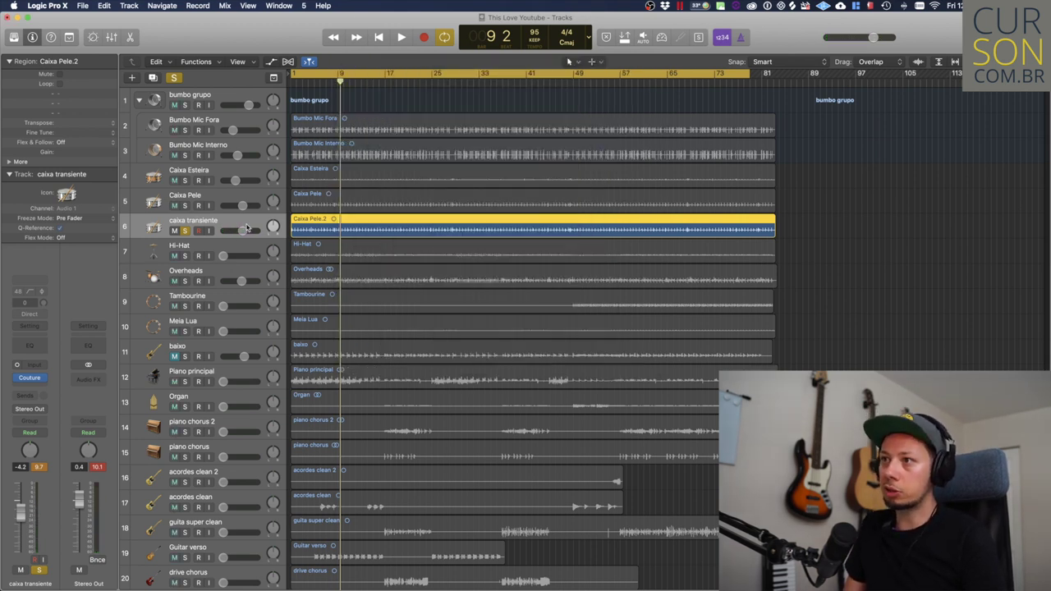
drag(243, 231, 227, 231)
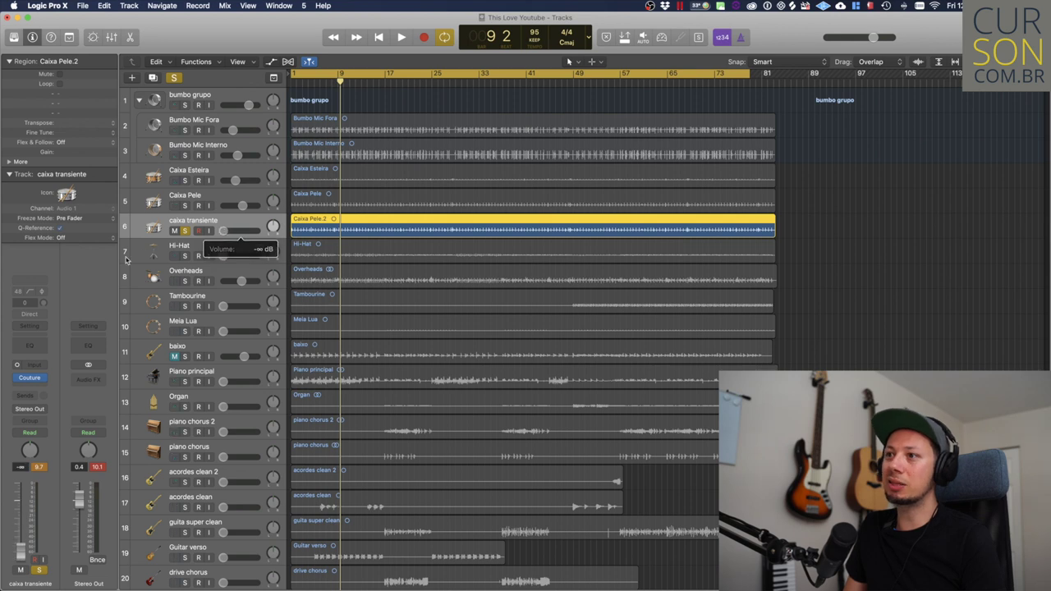
Unsolo the caixa transiente track and raise its volume to about -1.5 dB while the drums play from the start.
click(185, 232)
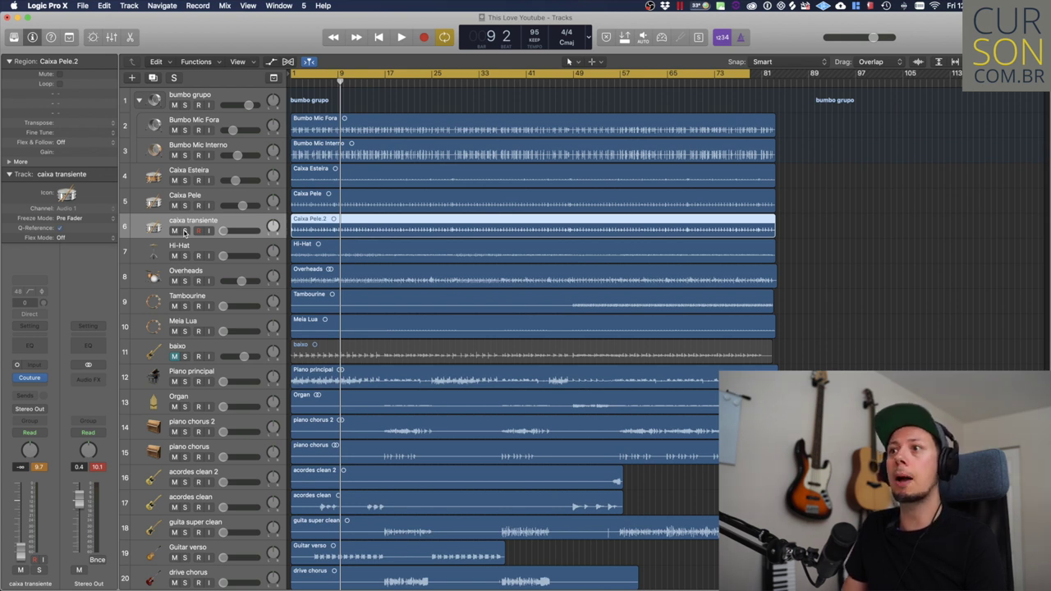
key(Return)
key(space)
drag(222, 230, 239, 231)
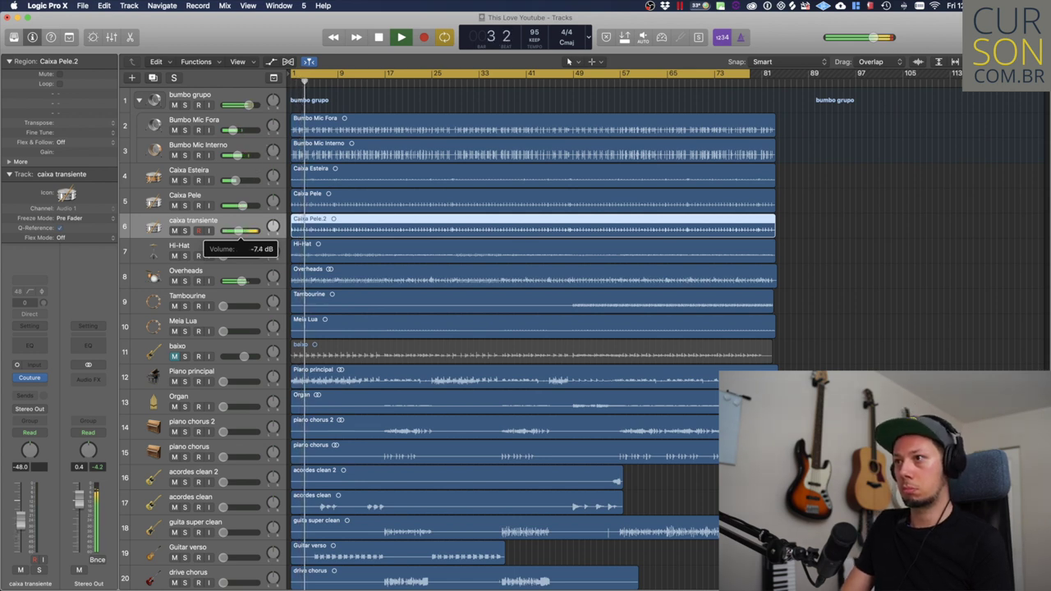
drag(243, 231, 238, 233)
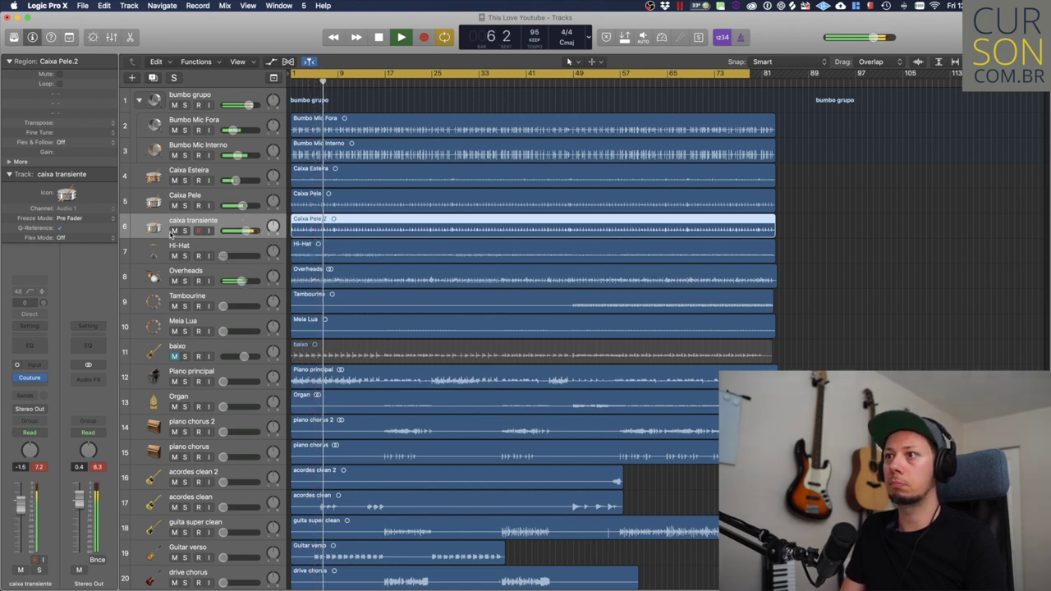
Compare the drum mix with and without the caixa transiente track by toggling its mute during playback.
click(174, 230)
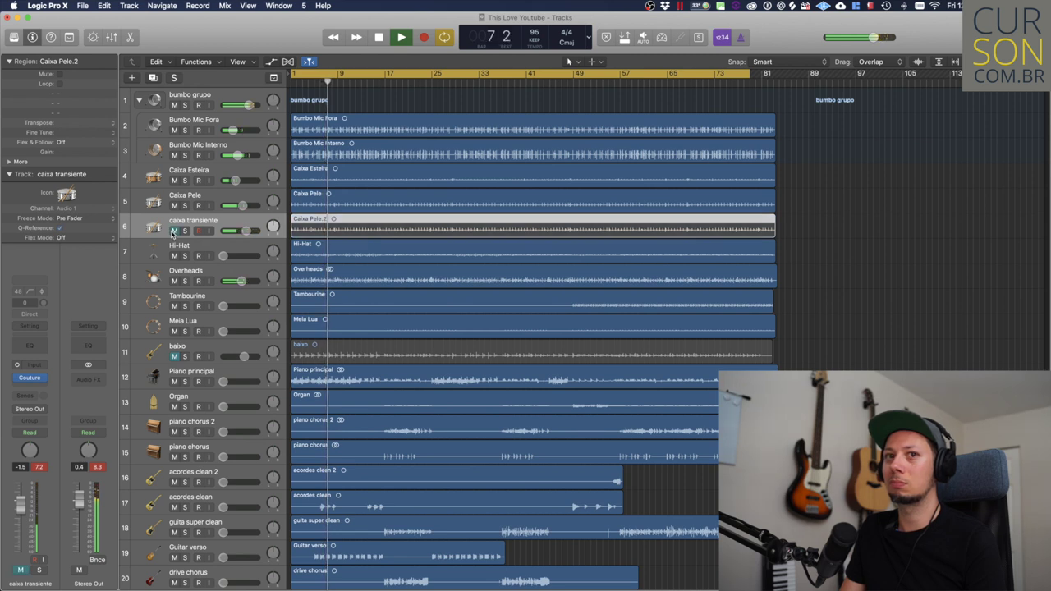
click(174, 231)
click(174, 231)
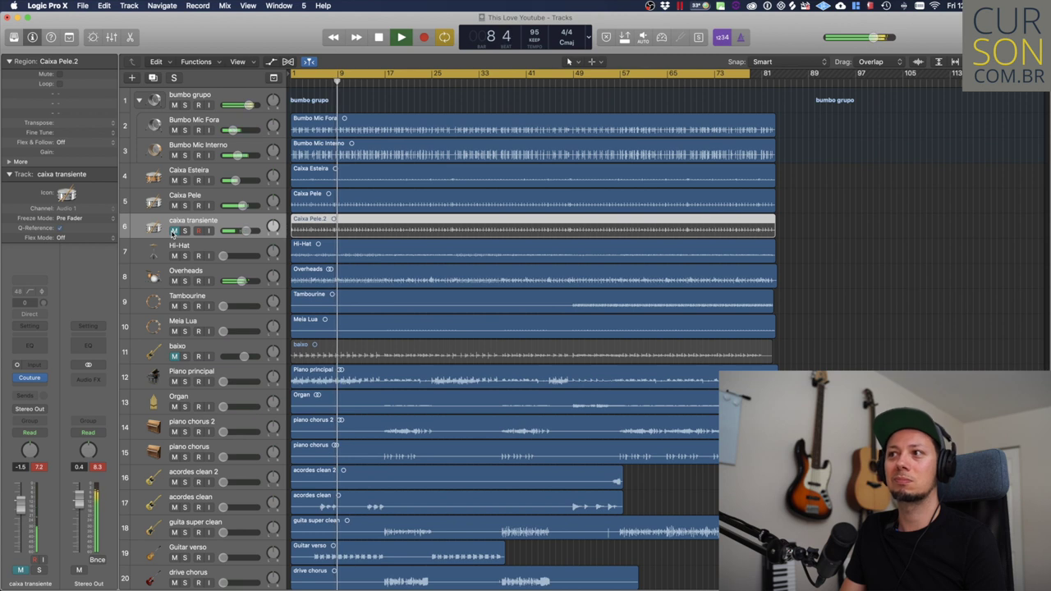
click(174, 231)
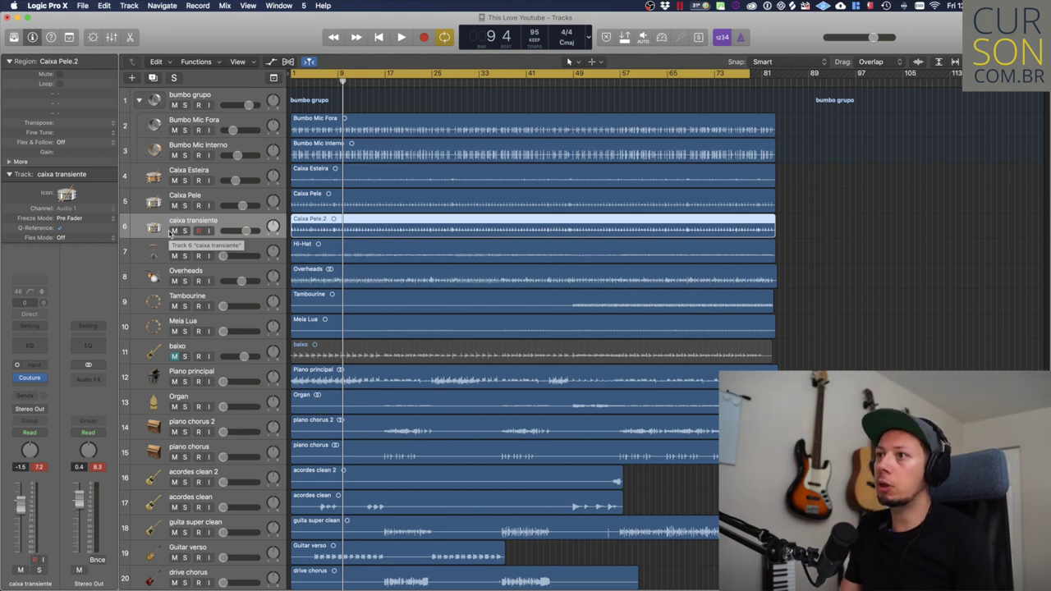
Replay the song from the beginning and lower the caixa transiente volume to -3.6 dB, stopping playback when balanced.
key(Return)
key(space)
drag(246, 230, 242, 230)
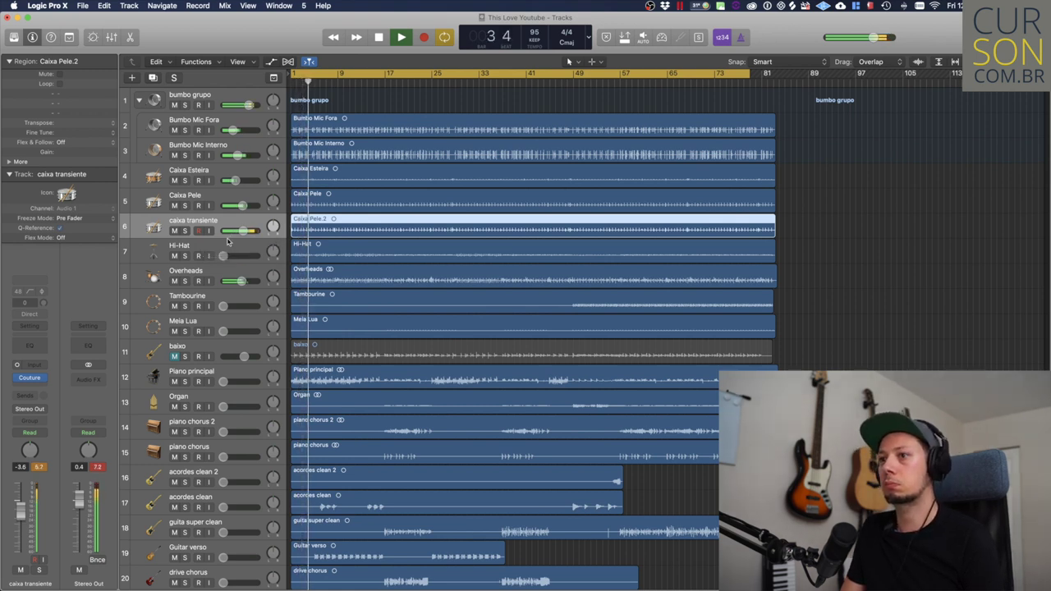
key(space)
Insert the mono Waves L1 limiter after Couture on the caixa transiente track and place its window over the arrangement.
click(29, 382)
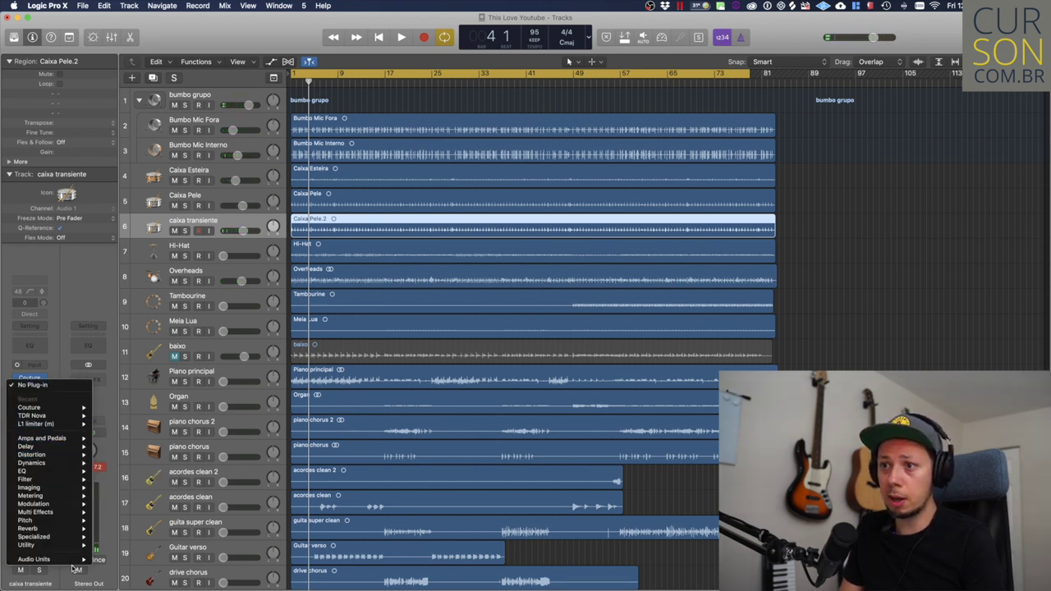
mouse_move(81, 546)
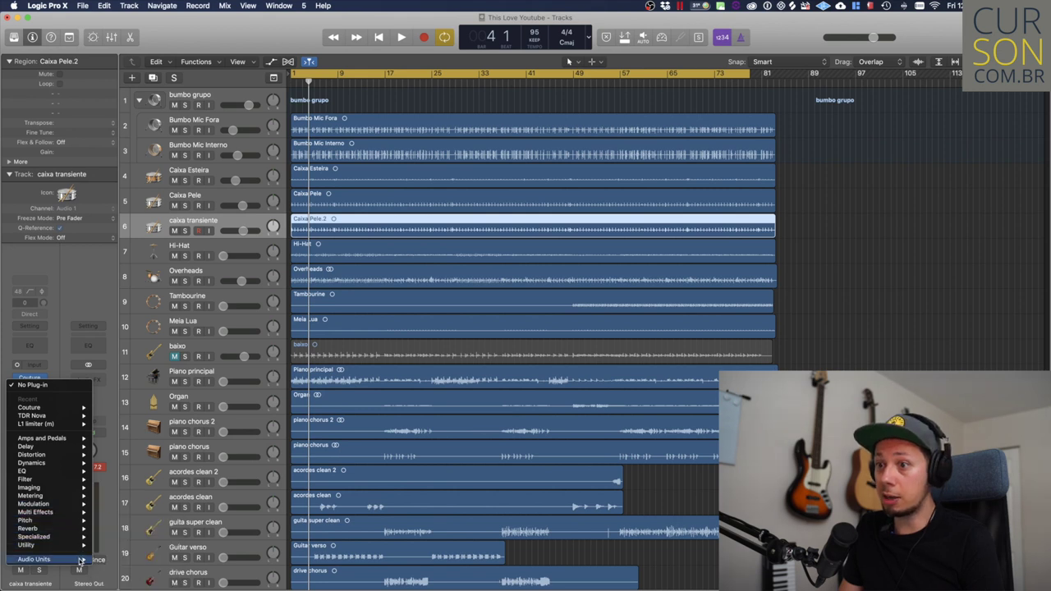
mouse_move(152, 565)
mouse_move(257, 414)
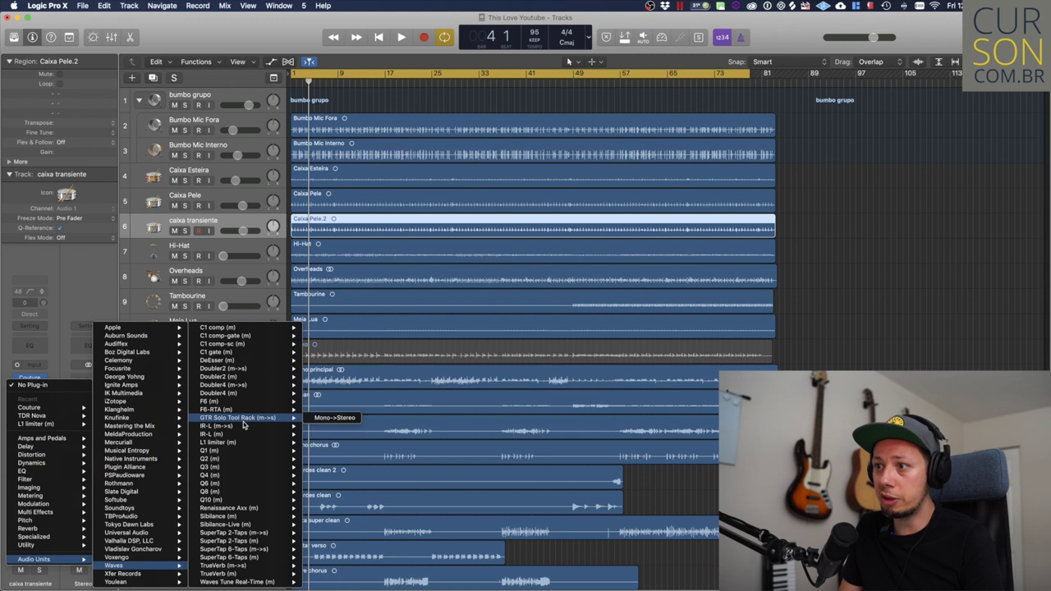
click(217, 433)
drag(217, 37, 588, 120)
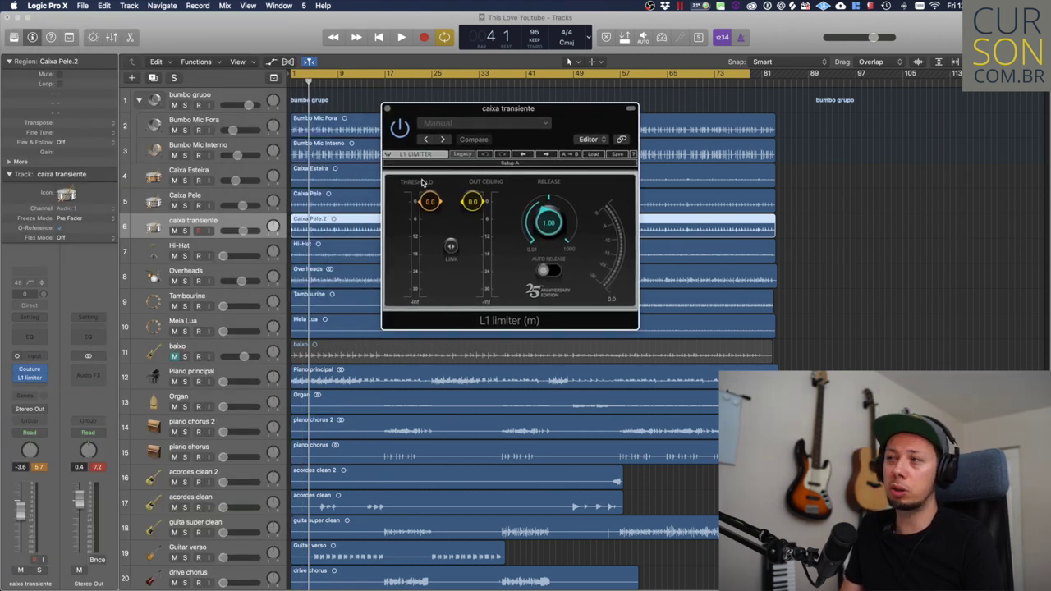
Lower the L1 limiter's threshold to -1.0 dB and reduce its out ceiling during playback, stop the song and hide the plug-in window.
key(space)
drag(430, 201, 483, 224)
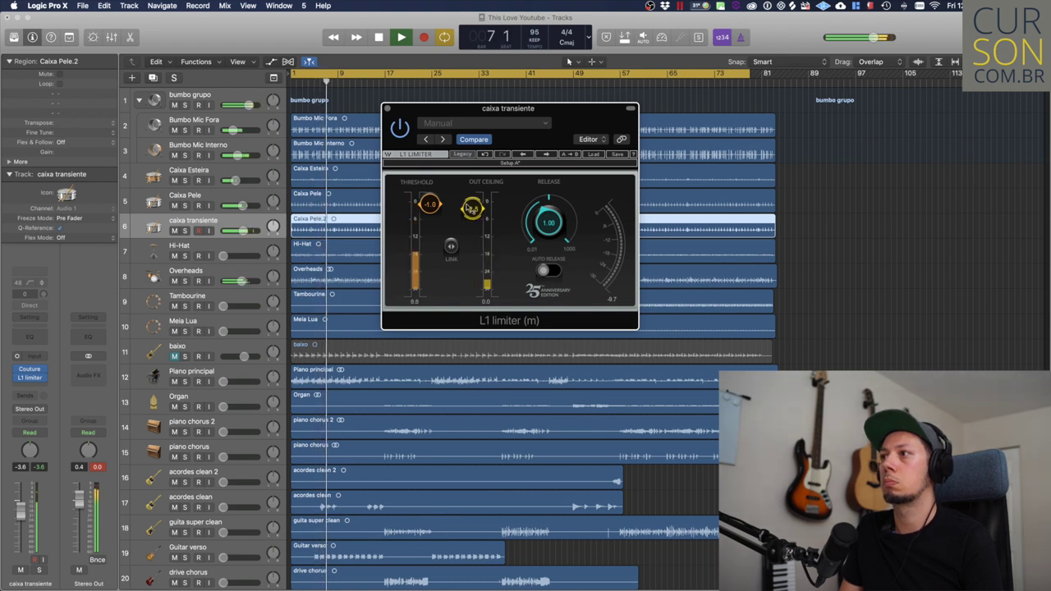
key(space)
key(v)
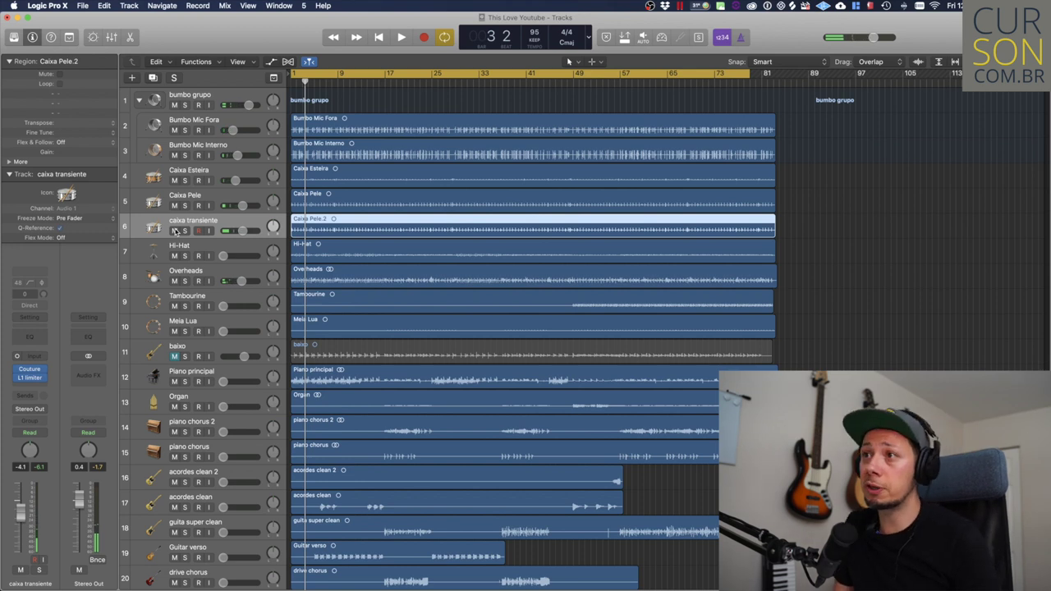
Group the Caixa Esteira, Caixa Pele and caixa transiente tracks into a summing stack.
shift+click(228, 169)
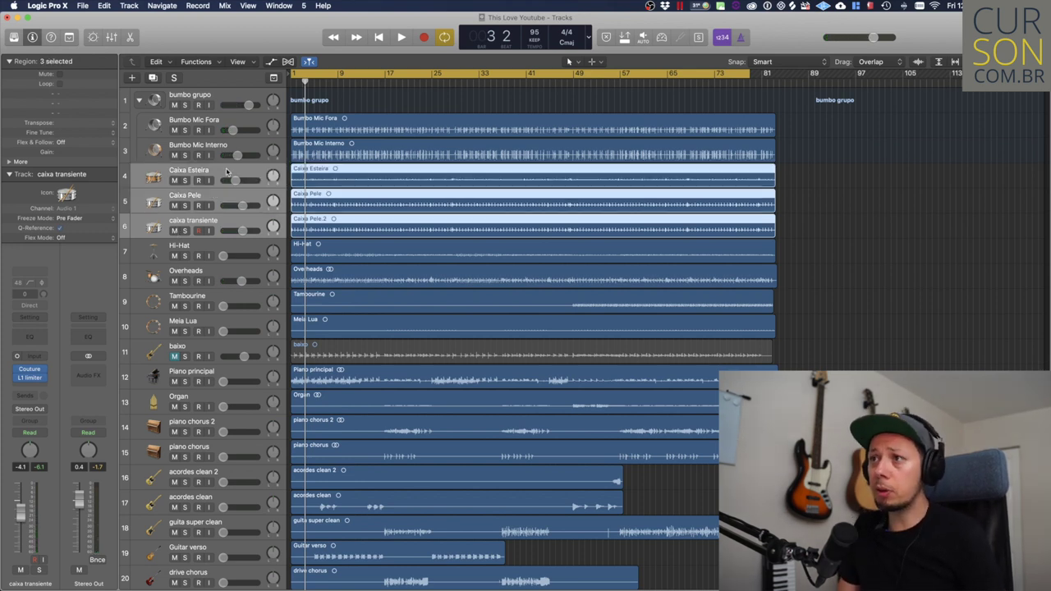
right_click(228, 170)
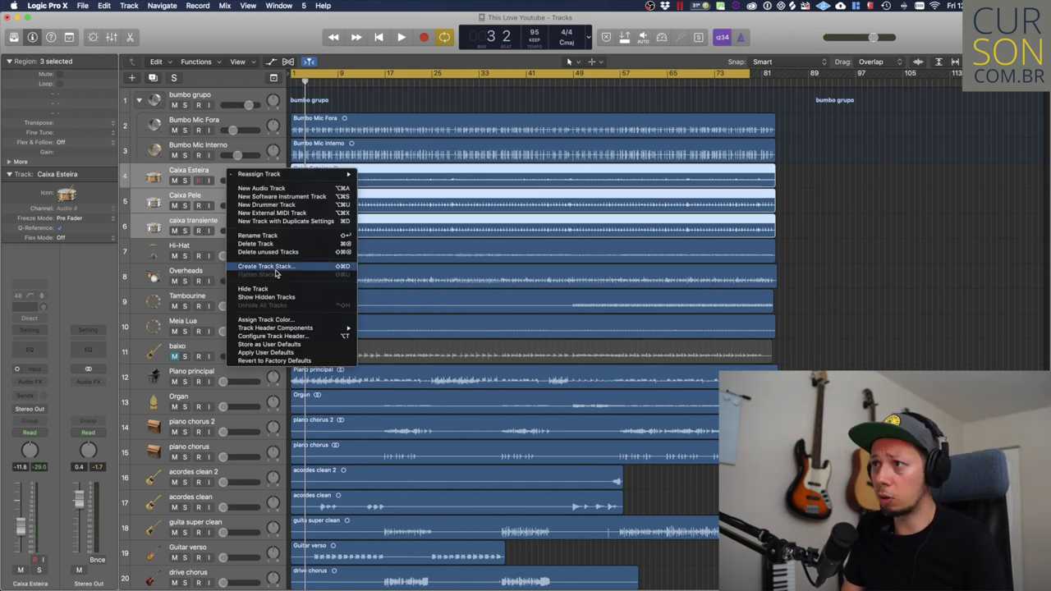
click(283, 267)
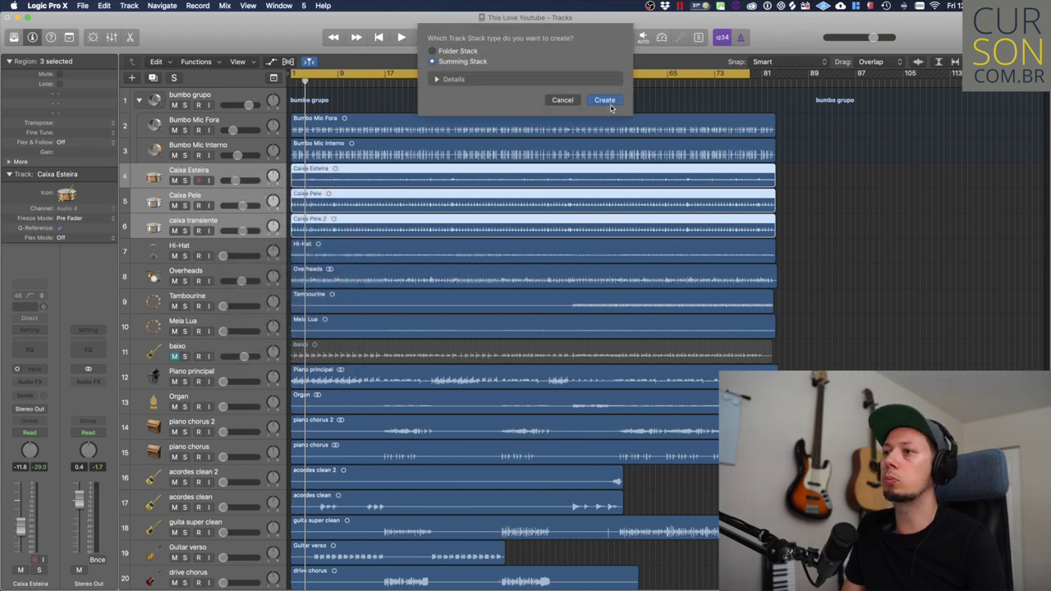
click(605, 100)
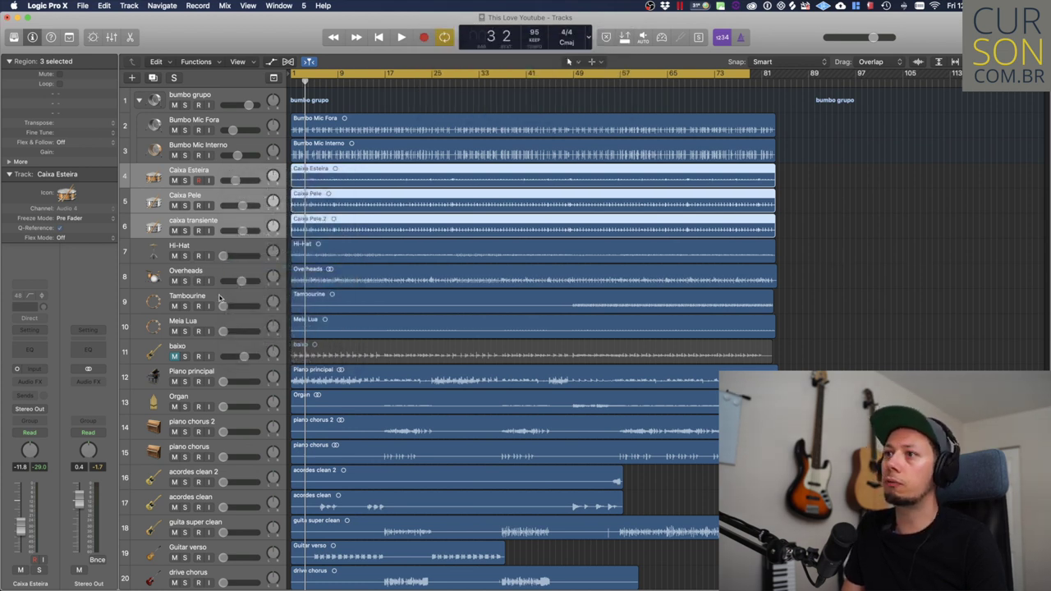
Give the new snare stack a snare drum icon and rename it Caixa master.
click(66, 192)
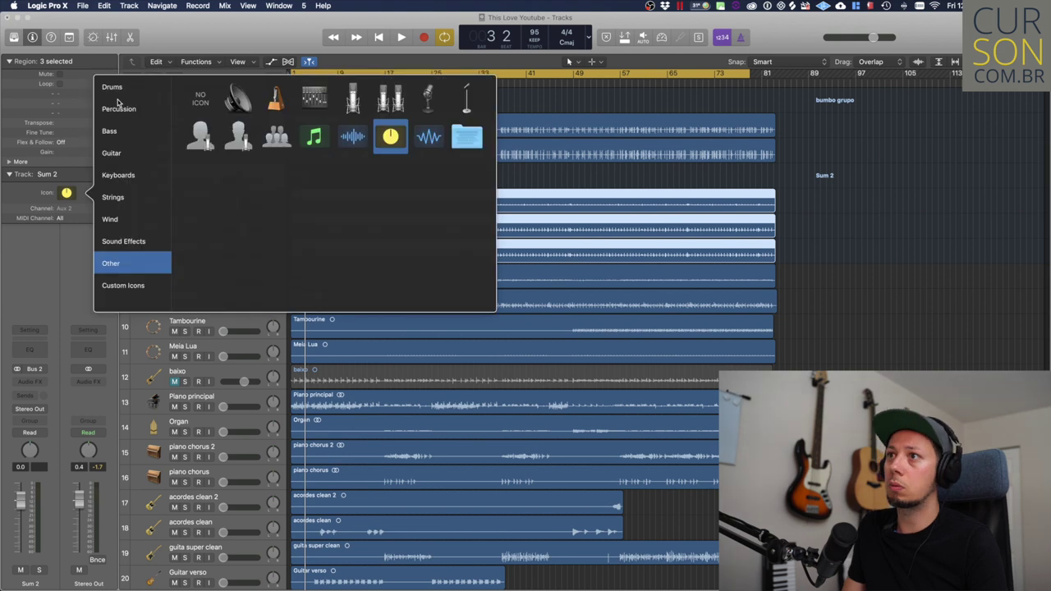
click(115, 89)
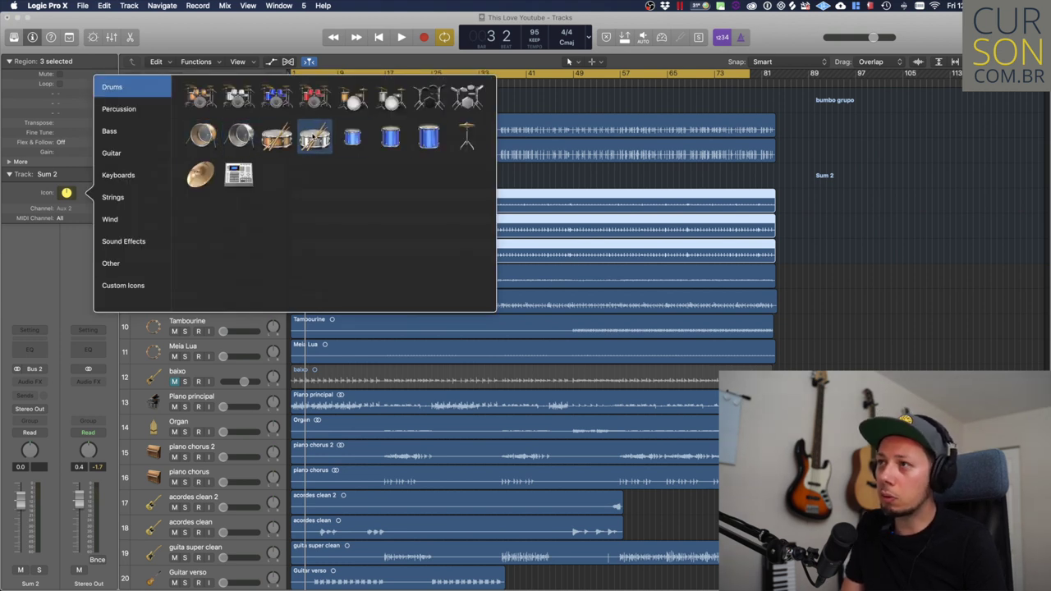
click(314, 138)
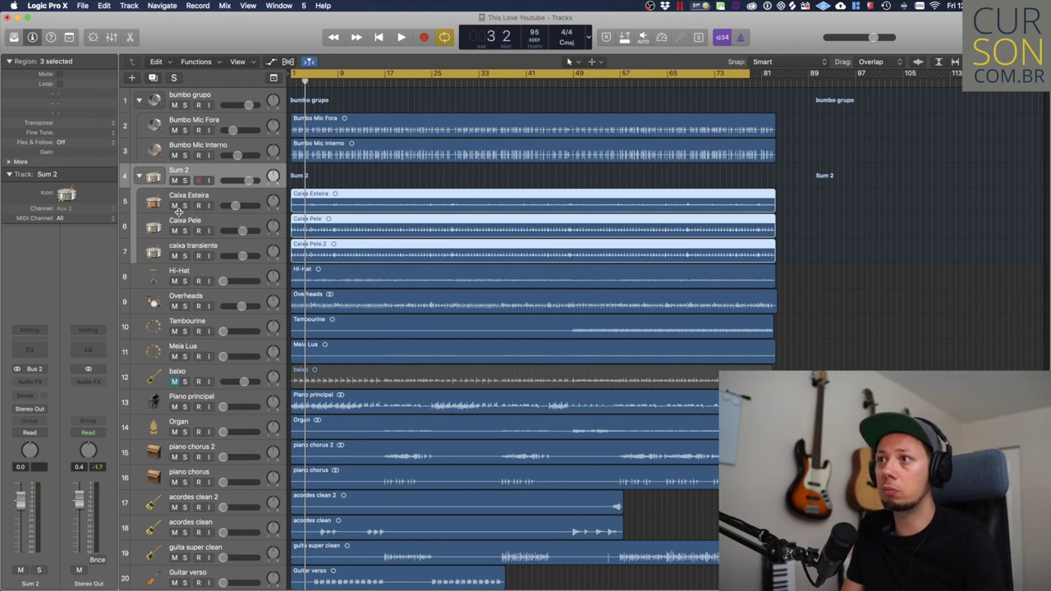
double_click(180, 170)
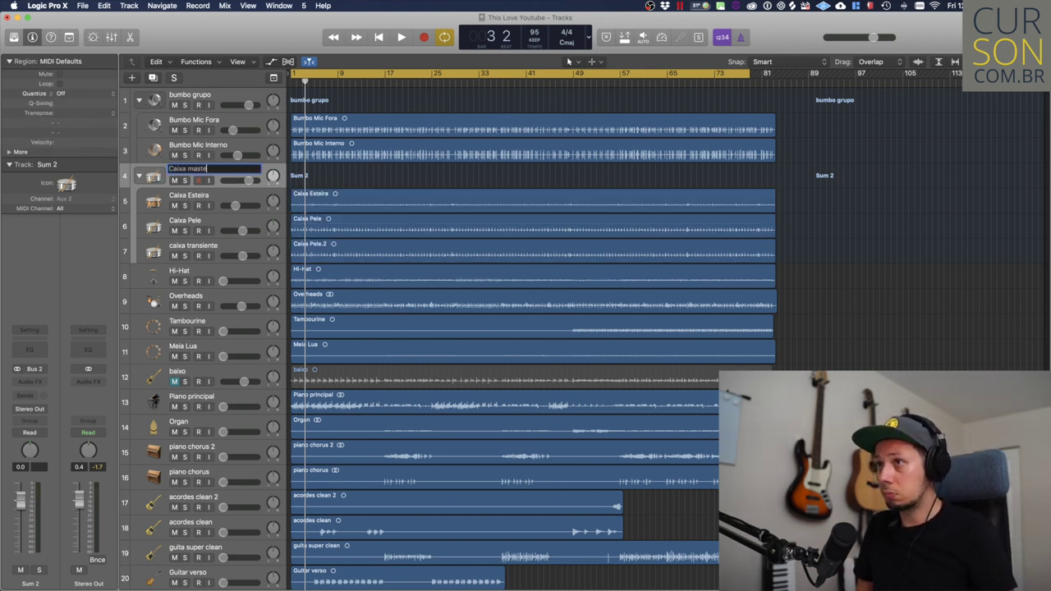
key(Return)
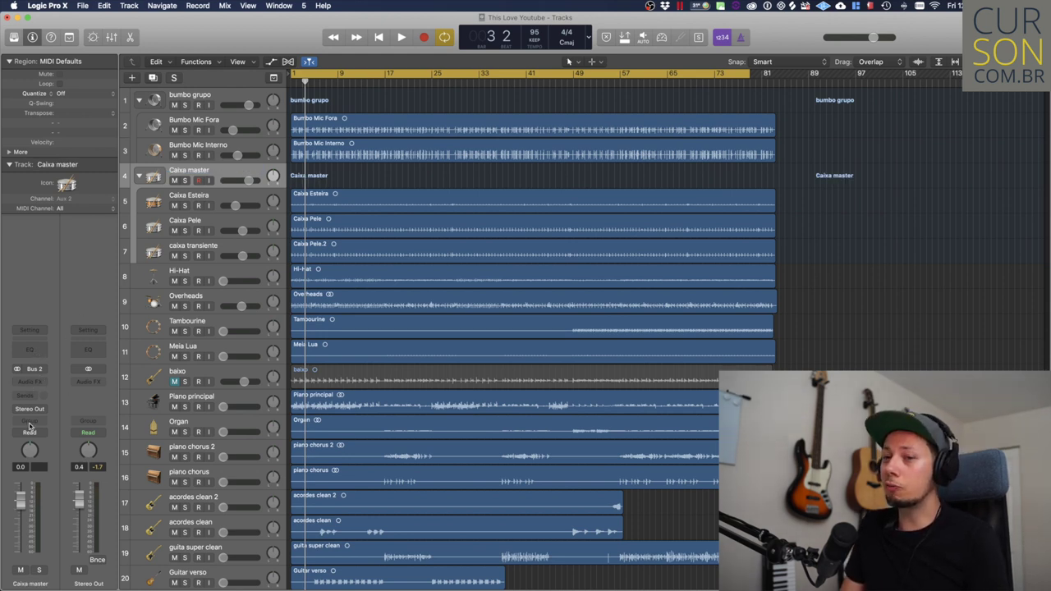
Insert the stereo Waves F6-RTA equalizer on the Caixa master stack and move its window clear of the track headers.
click(43, 381)
mouse_move(49, 576)
mouse_move(153, 495)
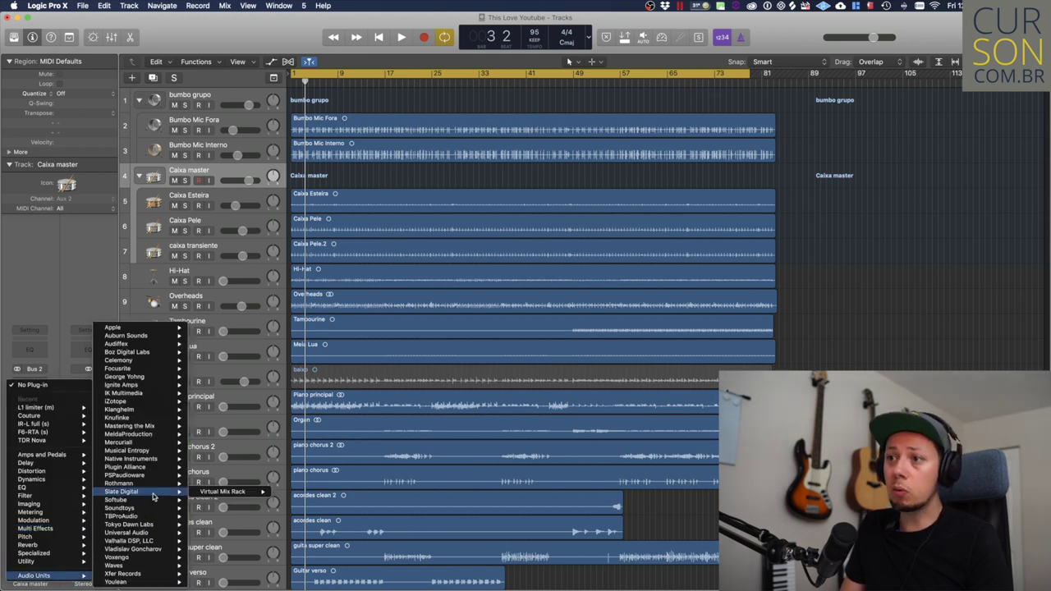
mouse_move(175, 408)
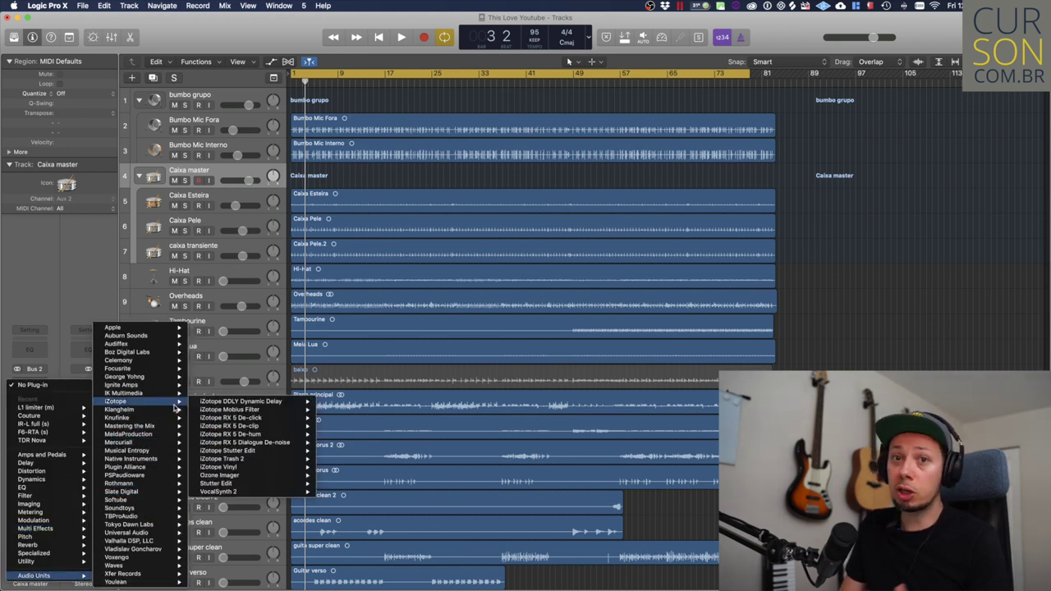
mouse_move(156, 566)
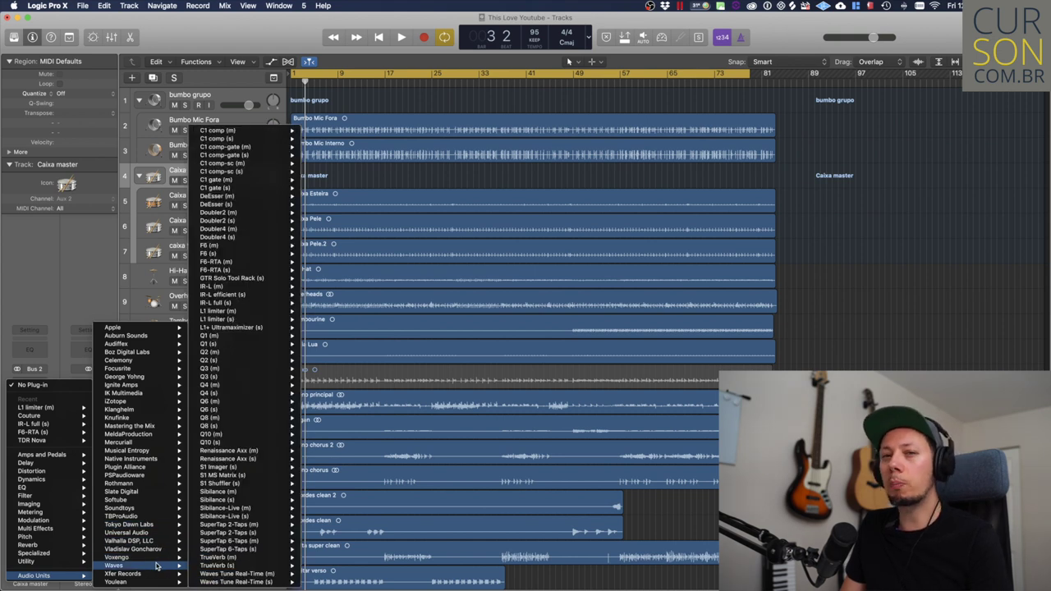
mouse_move(246, 434)
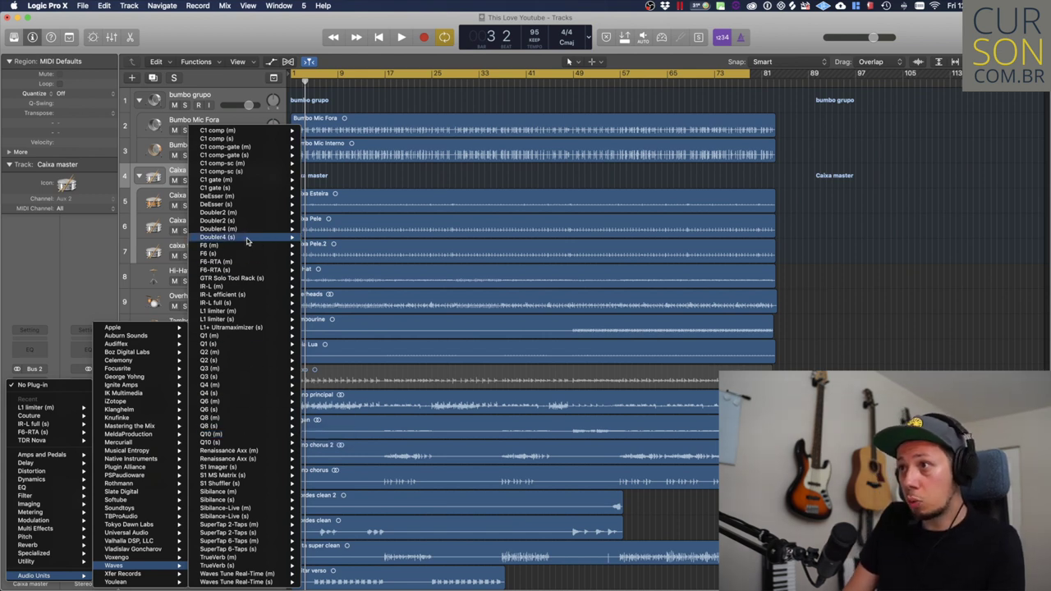
mouse_move(250, 270)
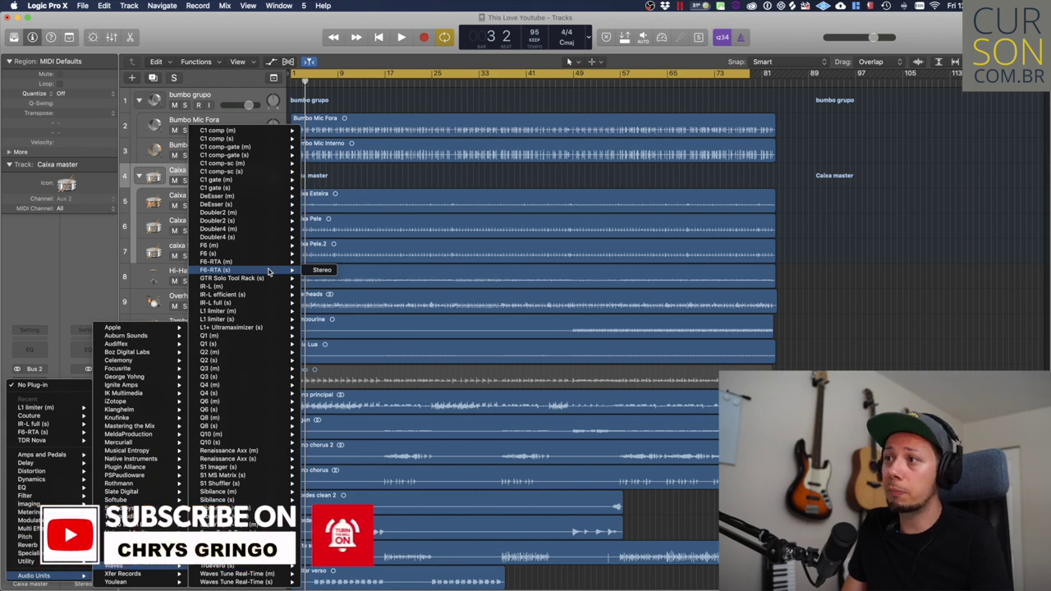
click(321, 271)
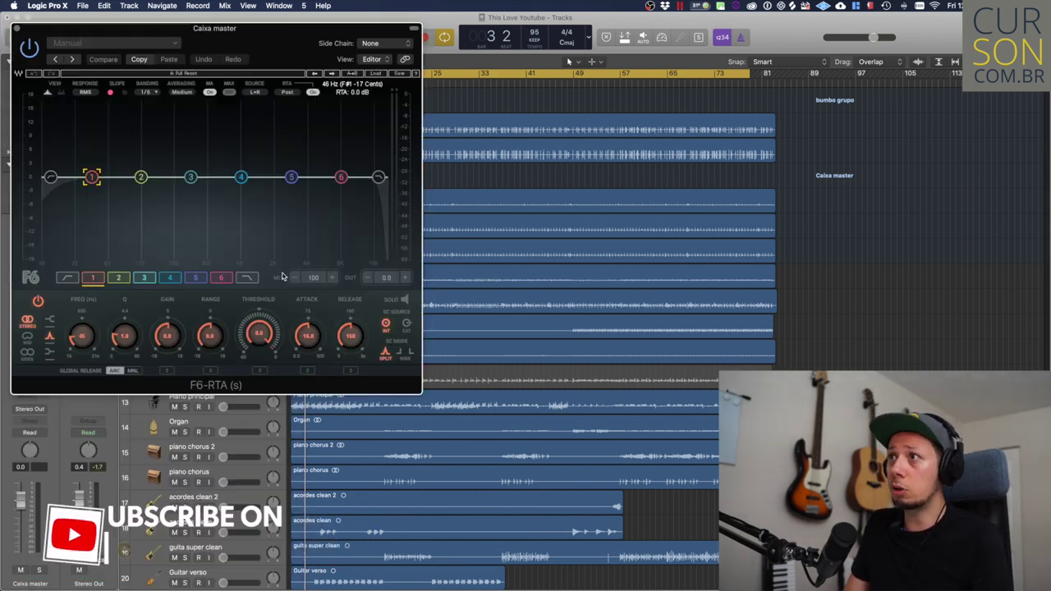
drag(287, 29, 377, 73)
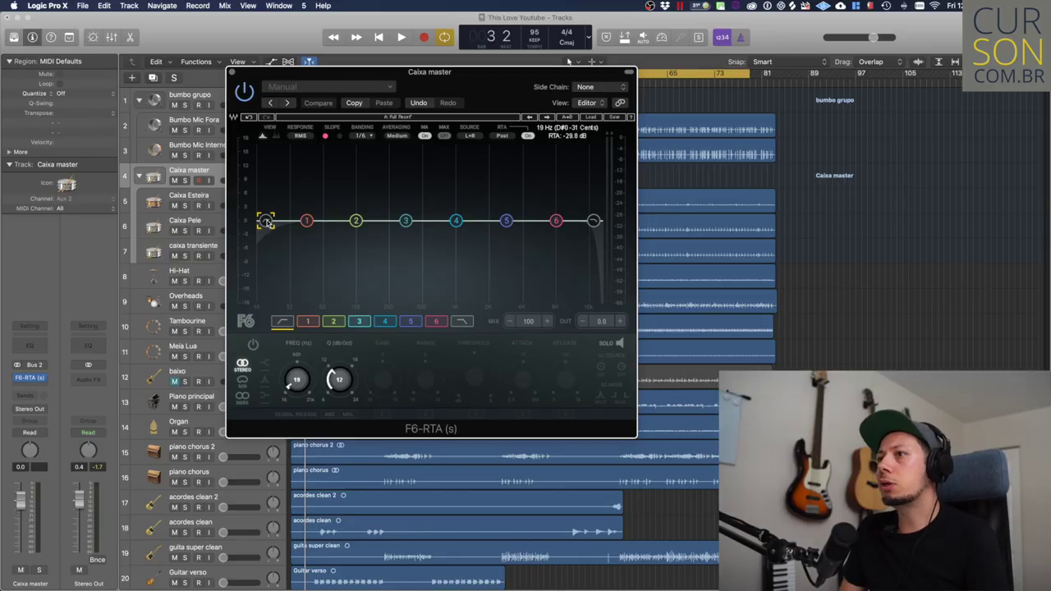
Solo Caixa master and set F6's high-pass filter to about 100 Hz with a 24 dB/oct slope during playback.
click(186, 179)
key(space)
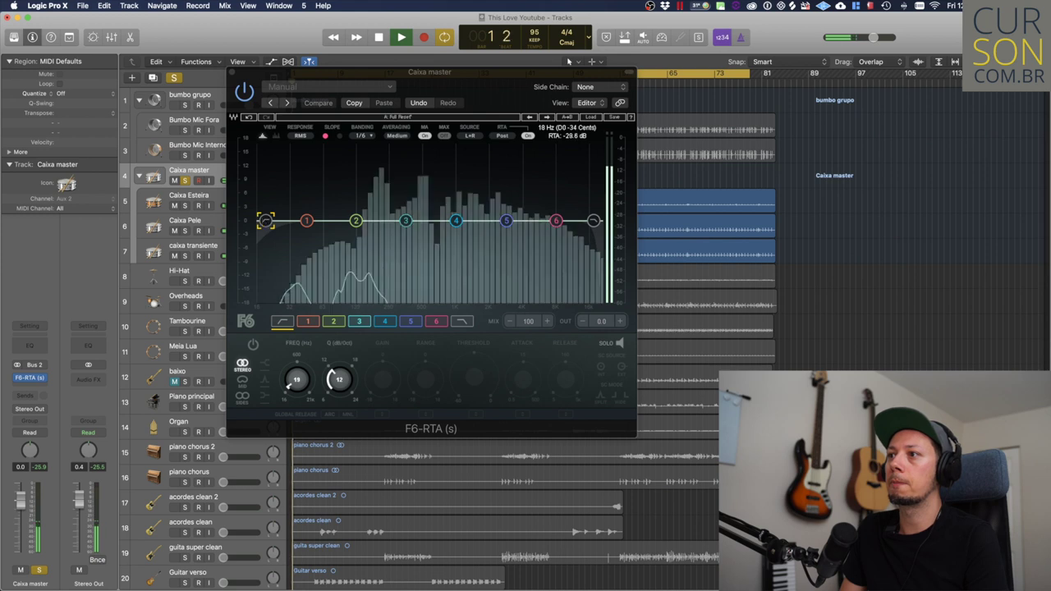
drag(265, 220, 327, 220)
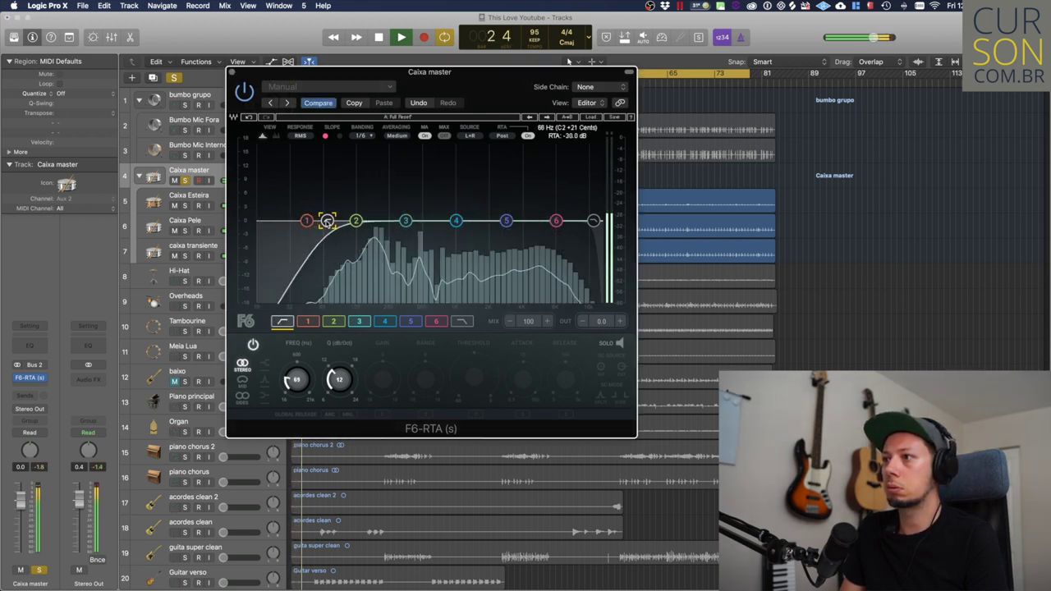
drag(296, 379, 296, 349)
drag(352, 220, 344, 222)
key(space)
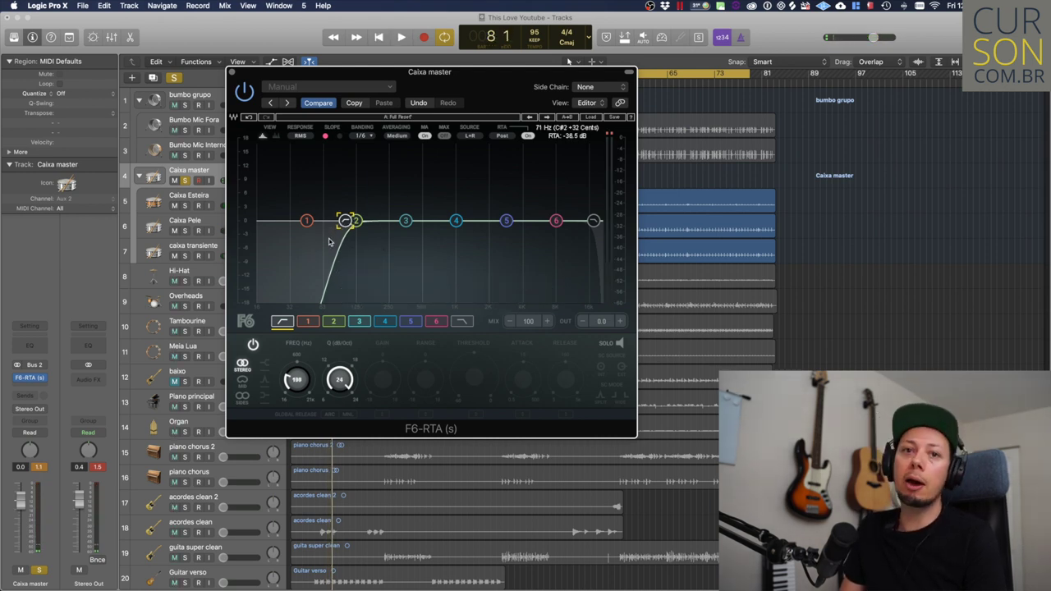
Boost F6 band 2 by about 7.5 dB at 126 Hz while auditioning, with Q 1.3 and threshold -21.1 dB.
drag(362, 223, 358, 216)
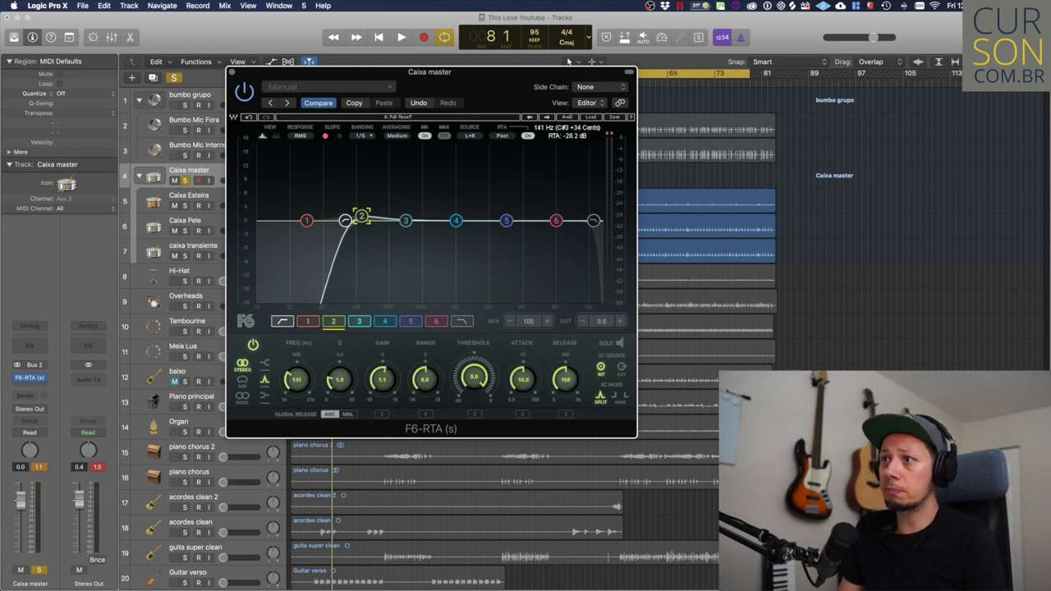
key(space)
drag(361, 216, 355, 185)
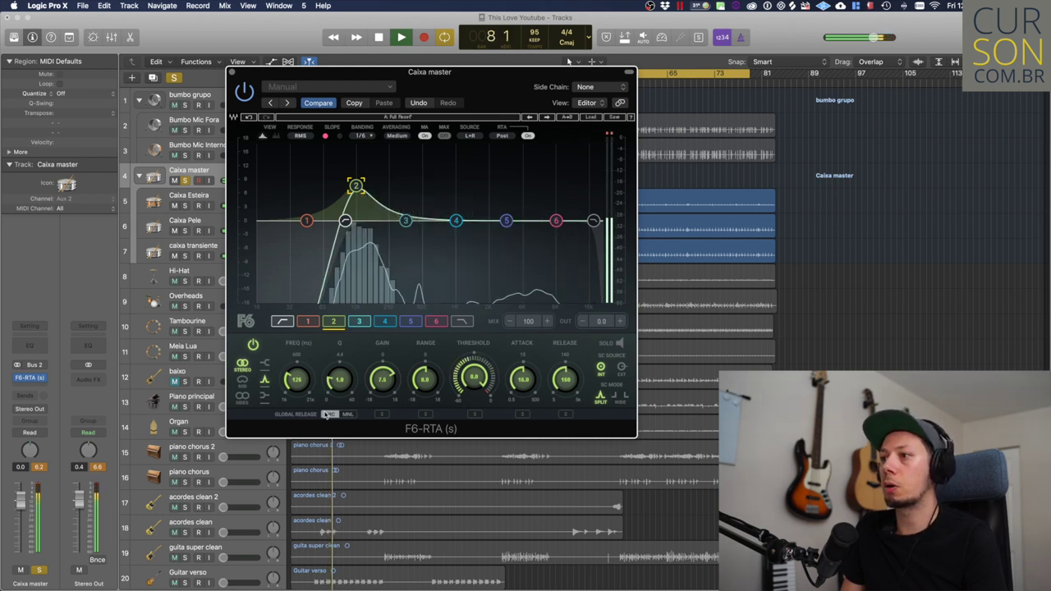
drag(339, 379, 482, 360)
key(space)
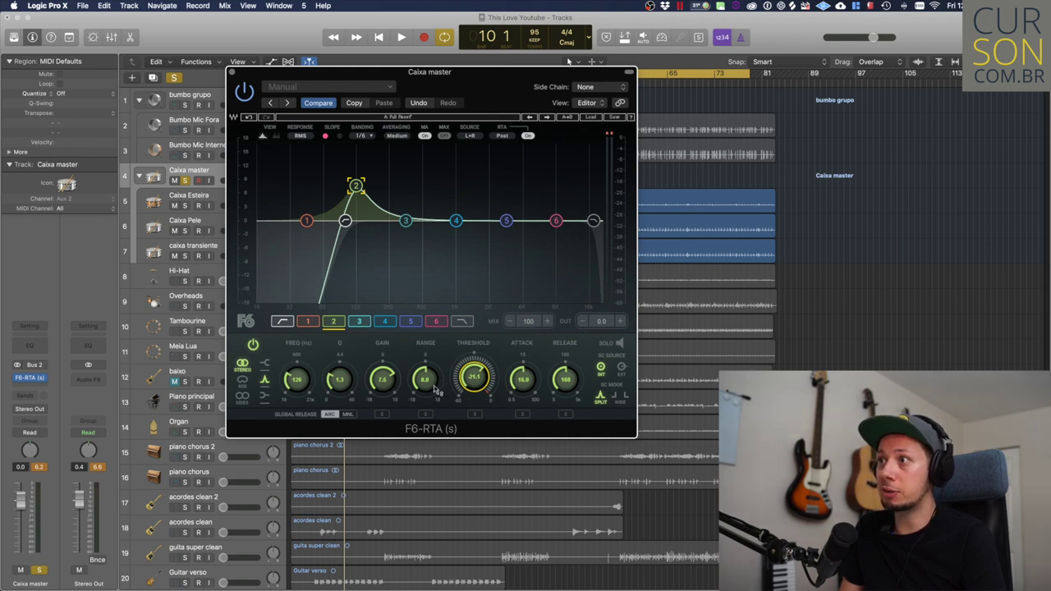
During playback, cut F6 band 3 by about 2.2 dB near 442 Hz and boost band 5 by about 7 dB near 1377 Hz.
key(space)
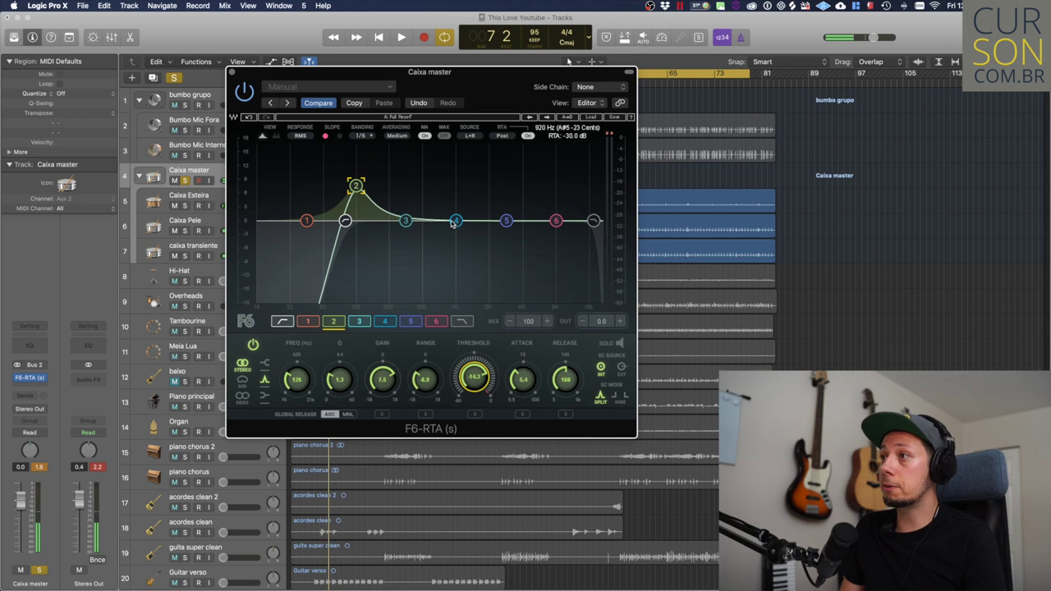
mouse_move(410, 225)
mouse_down()
mouse_move(426, 155)
mouse_move(396, 151)
mouse_move(528, 152)
mouse_move(421, 152)
mouse_move(415, 216)
mouse_up()
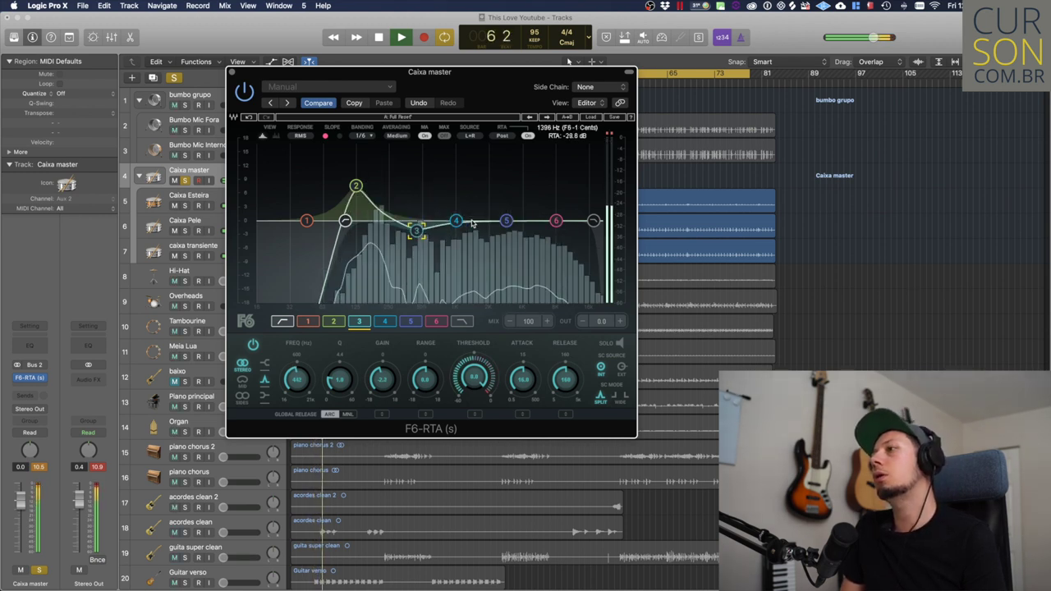
drag(506, 221, 506, 213)
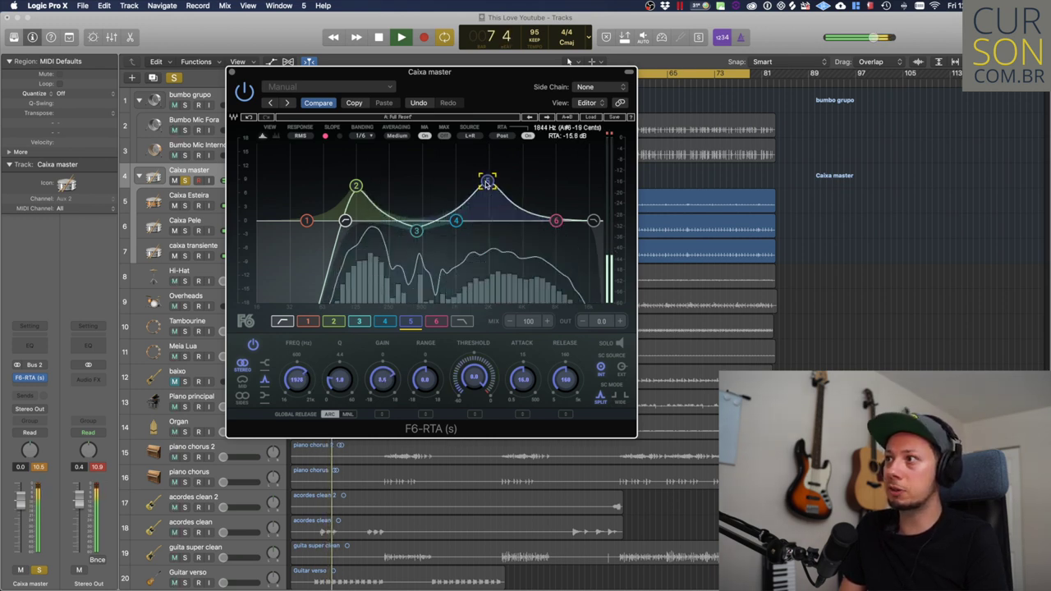
mouse_move(456, 181)
mouse_down()
mouse_move(488, 180)
mouse_move(457, 192)
mouse_up()
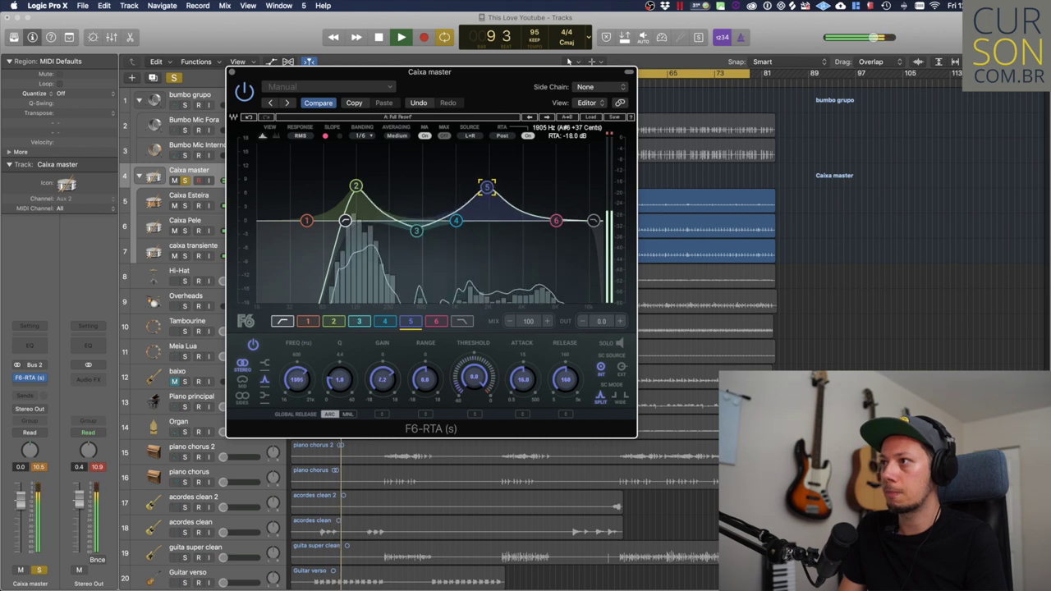
mouse_move(474, 186)
mouse_down()
mouse_move(453, 186)
mouse_move(489, 170)
mouse_move(456, 155)
mouse_move(488, 164)
mouse_move(459, 164)
mouse_move(455, 152)
mouse_move(486, 160)
mouse_move(471, 186)
mouse_up()
Make F6 band 5 dynamic with threshold about -14.9, range about -3.3 and attack about 2.5, and stop playback.
drag(482, 389, 482, 414)
drag(428, 376, 427, 376)
drag(523, 379, 523, 404)
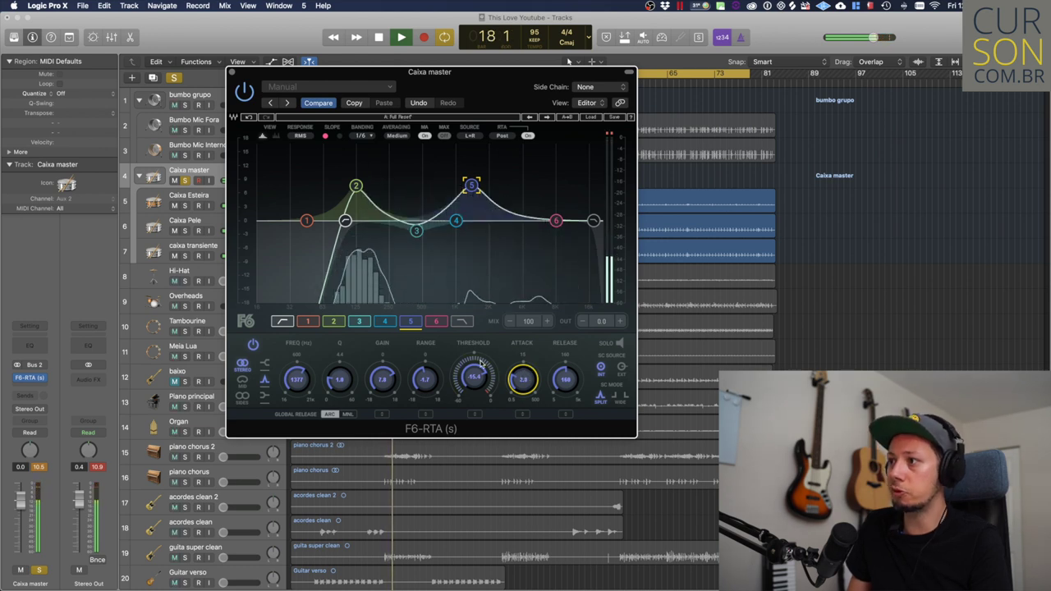
drag(483, 371, 544, 376)
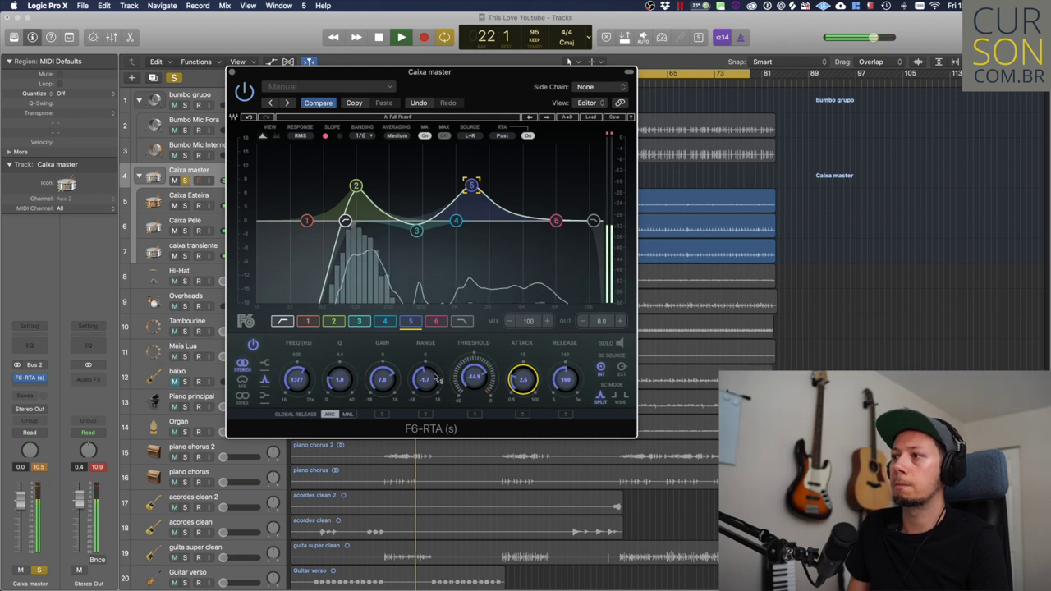
drag(431, 374, 424, 383)
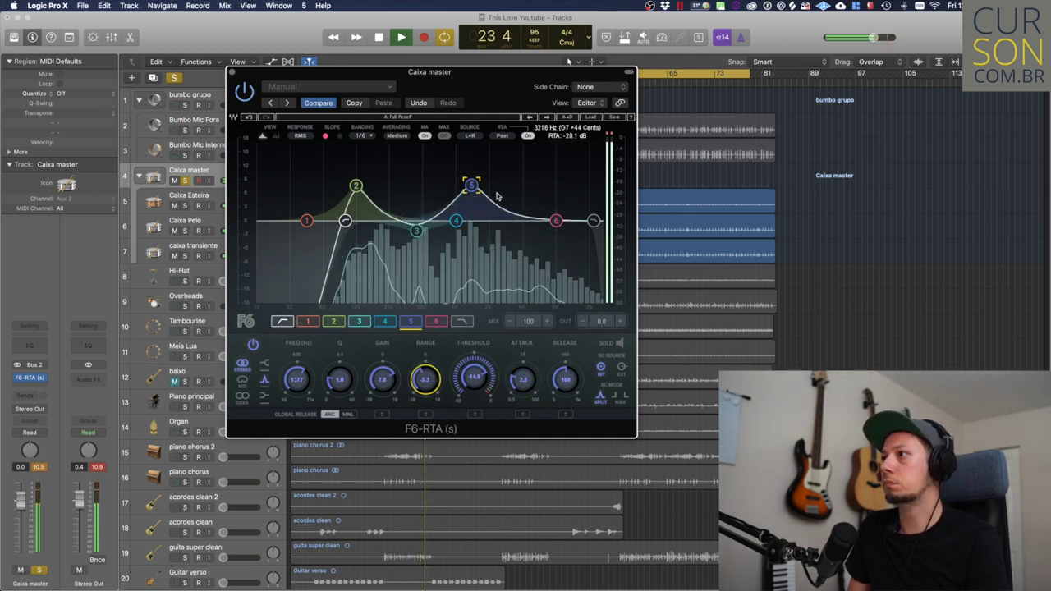
key(space)
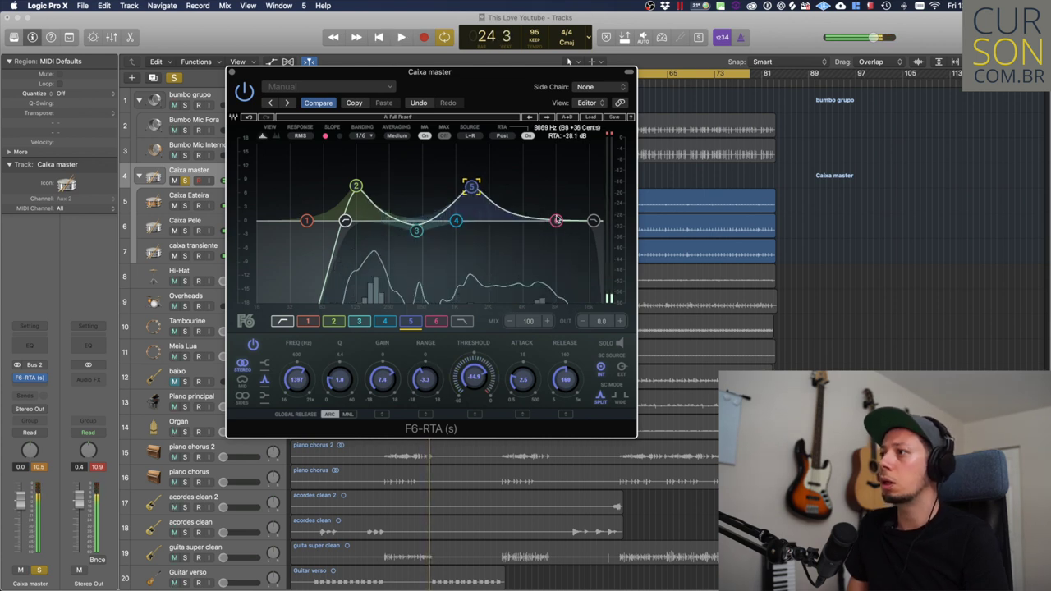
Shape F6 band 6 as a high shelf boosting about 5 dB near 5.5 kHz, with range -3.1 and threshold about -15.3, while auditioning.
click(556, 220)
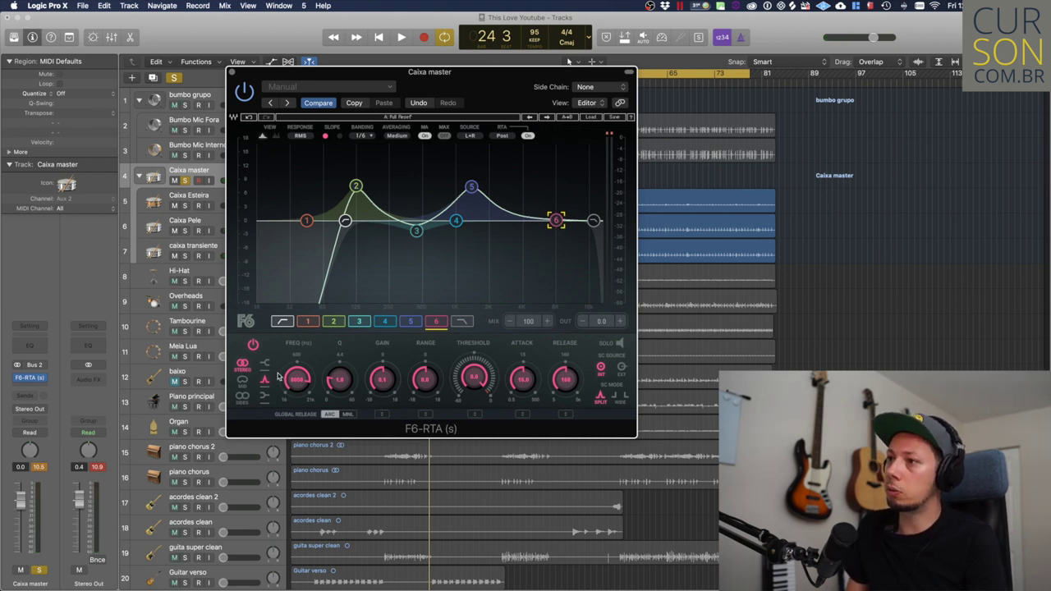
key(space)
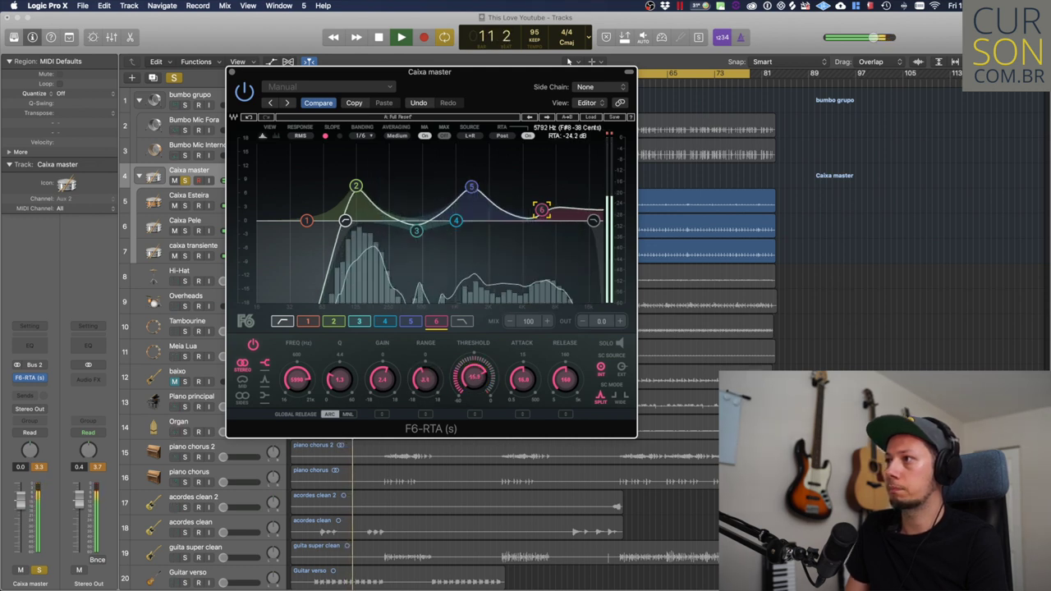
drag(540, 210, 543, 202)
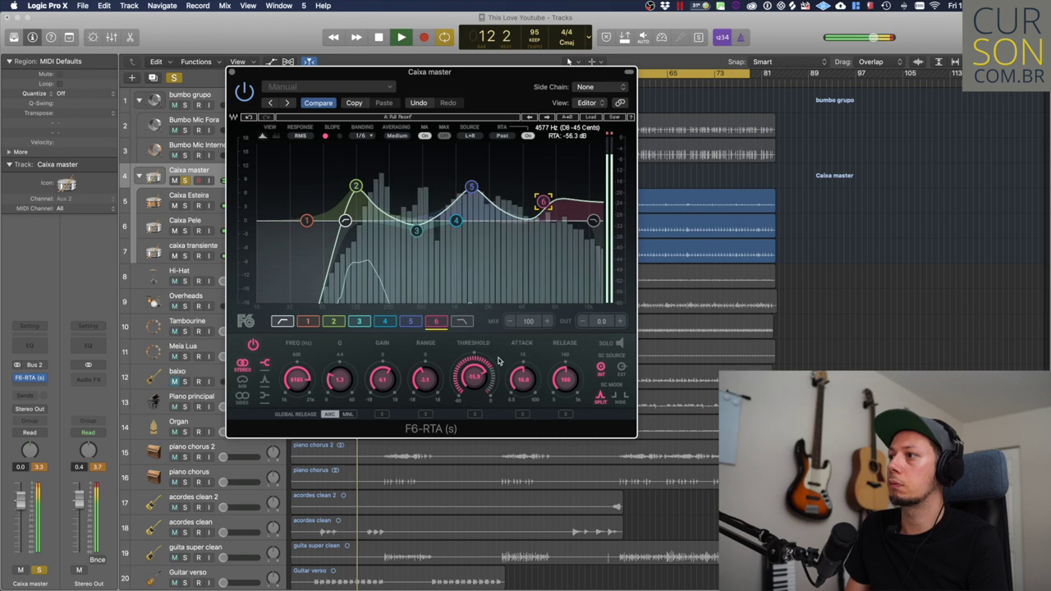
click(252, 345)
click(252, 344)
drag(543, 202, 541, 198)
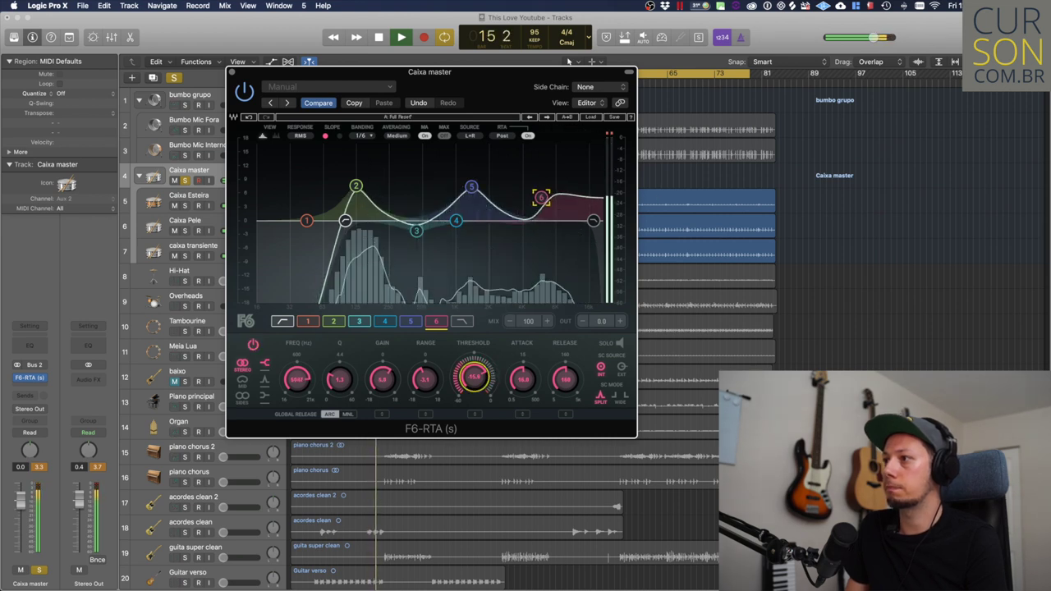
drag(479, 376, 491, 380)
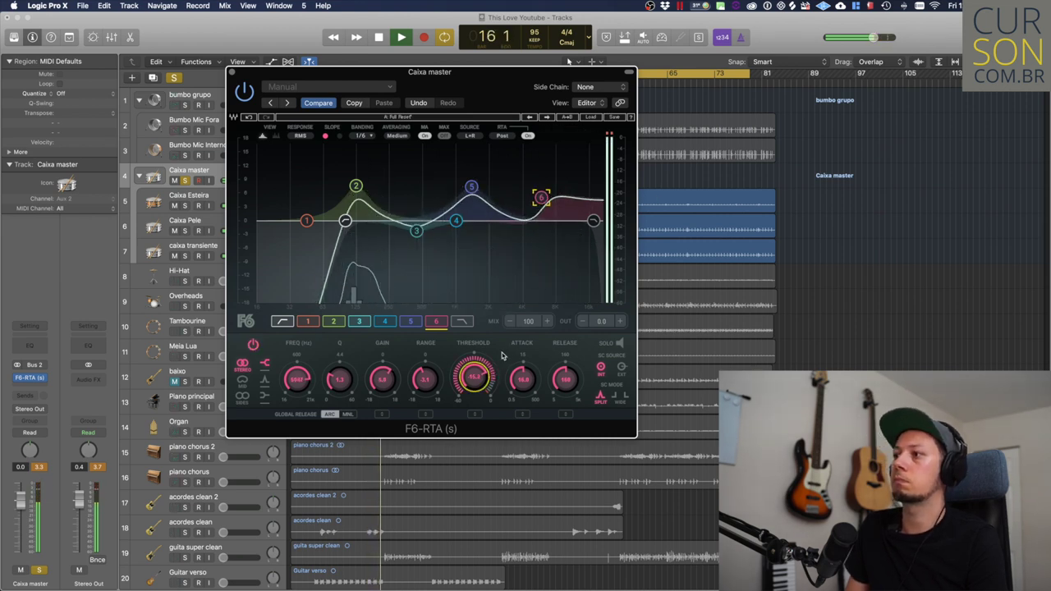
Compare the snare with F6-RTA bypassed and active, and close the equalizer window.
click(243, 92)
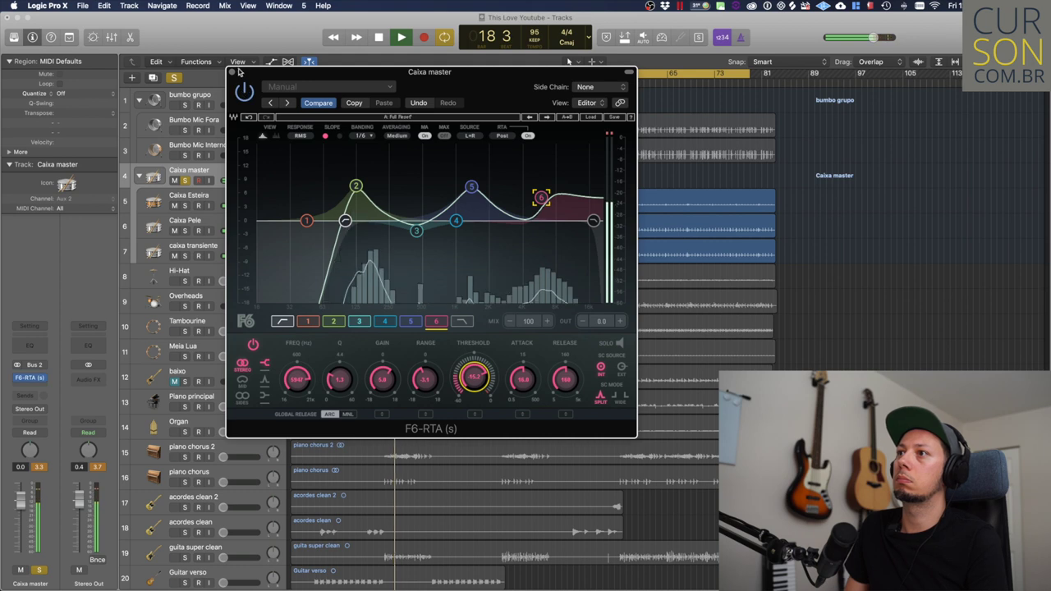
click(243, 92)
key(super+w)
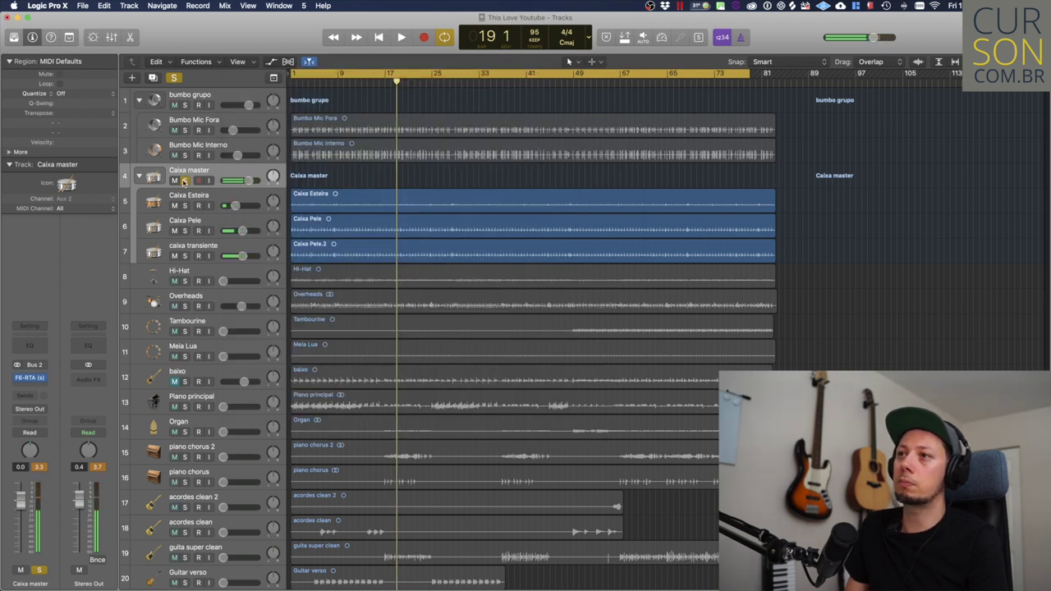
Unsolo Caixa master and play the full mix from the start of the song.
click(184, 181)
key(Return)
key(space)
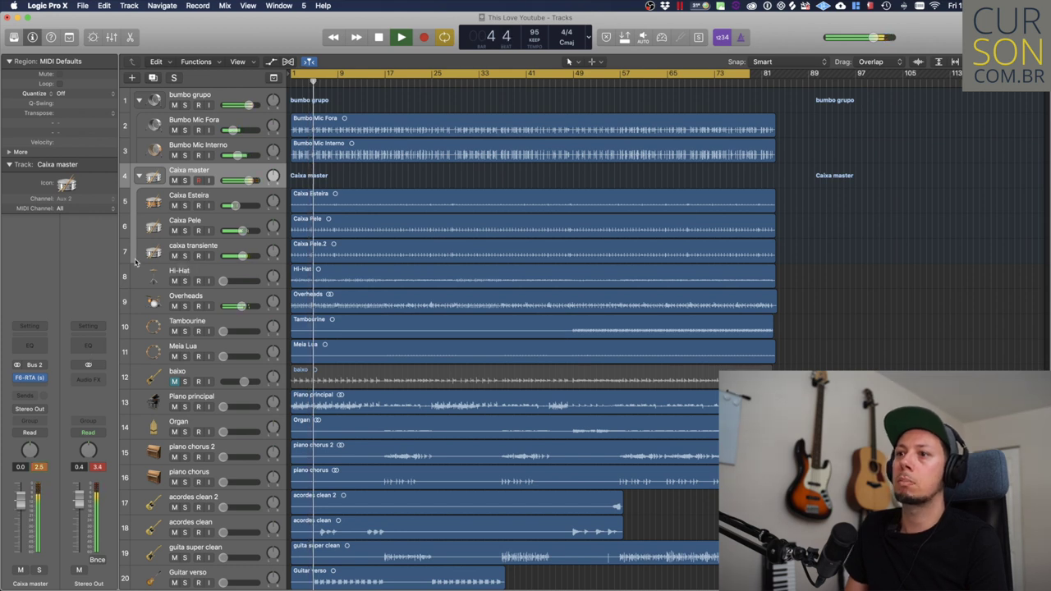
Compare the caixa transiente track with Couture bypassed and active in the full mix, and stop playback.
click(180, 244)
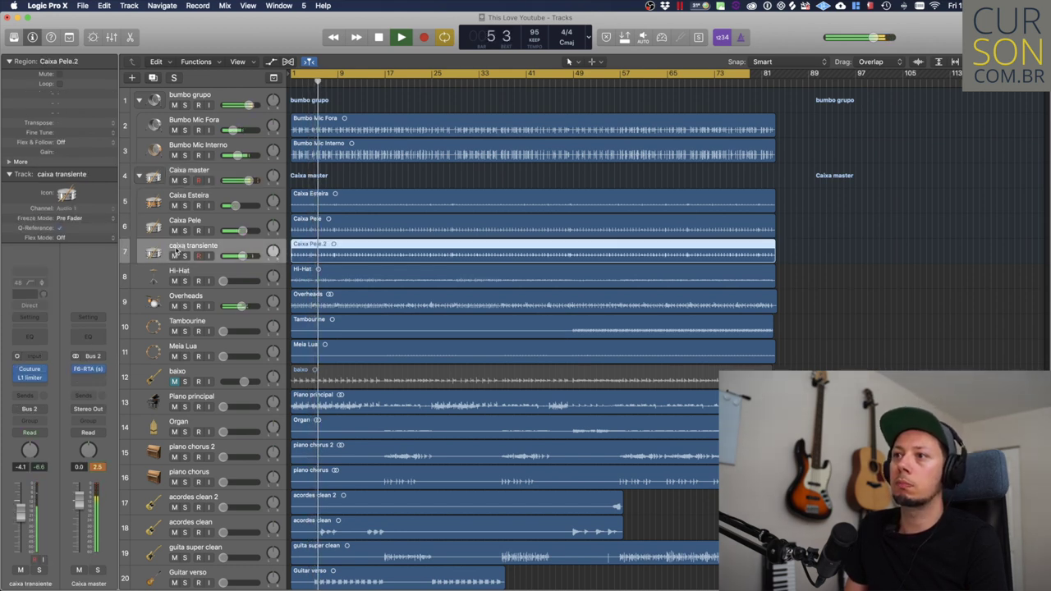
mouse_move(75, 371)
click(17, 370)
click(17, 373)
mouse_move(75, 369)
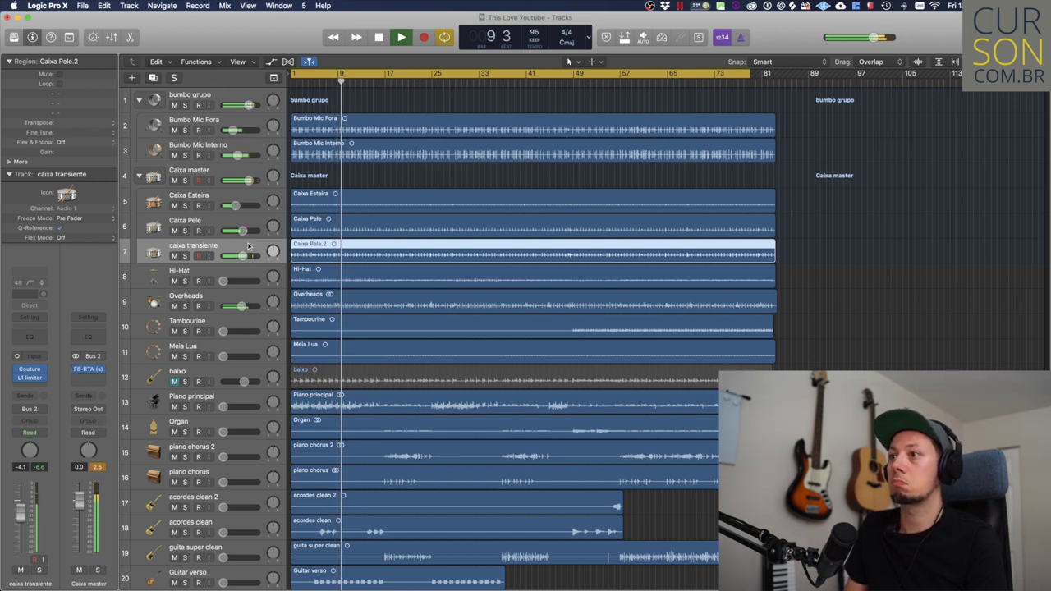
key(space)
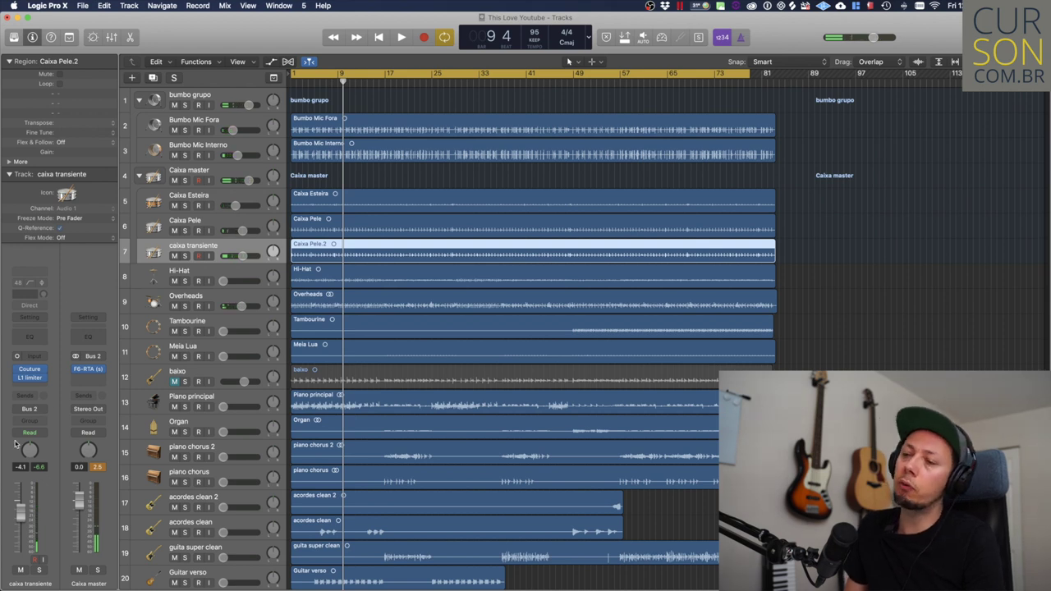
Add a send from the Caixa master stack to Bus 10.
click(195, 172)
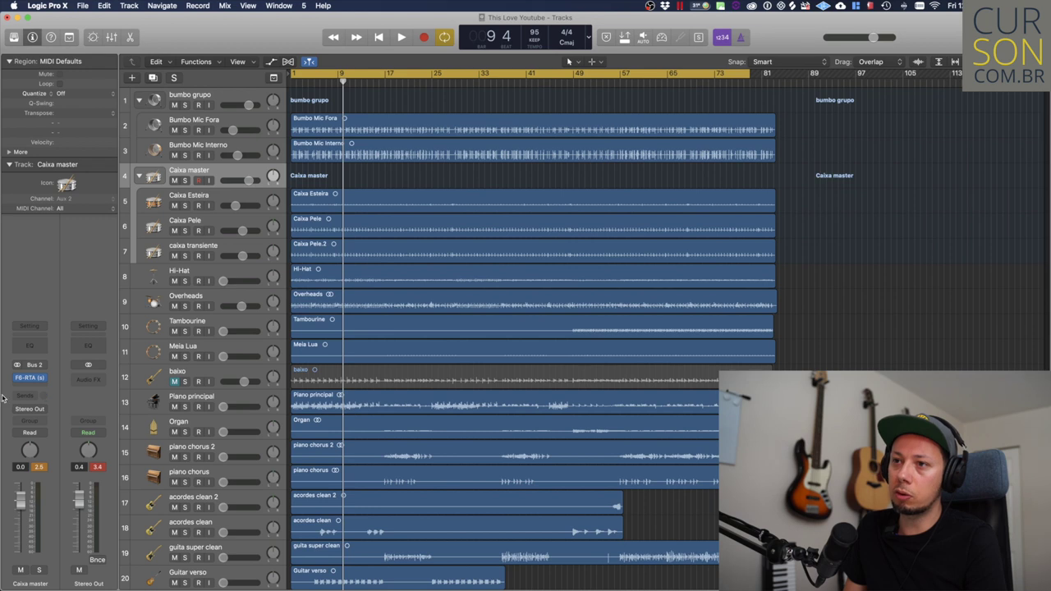
click(33, 396)
mouse_move(45, 413)
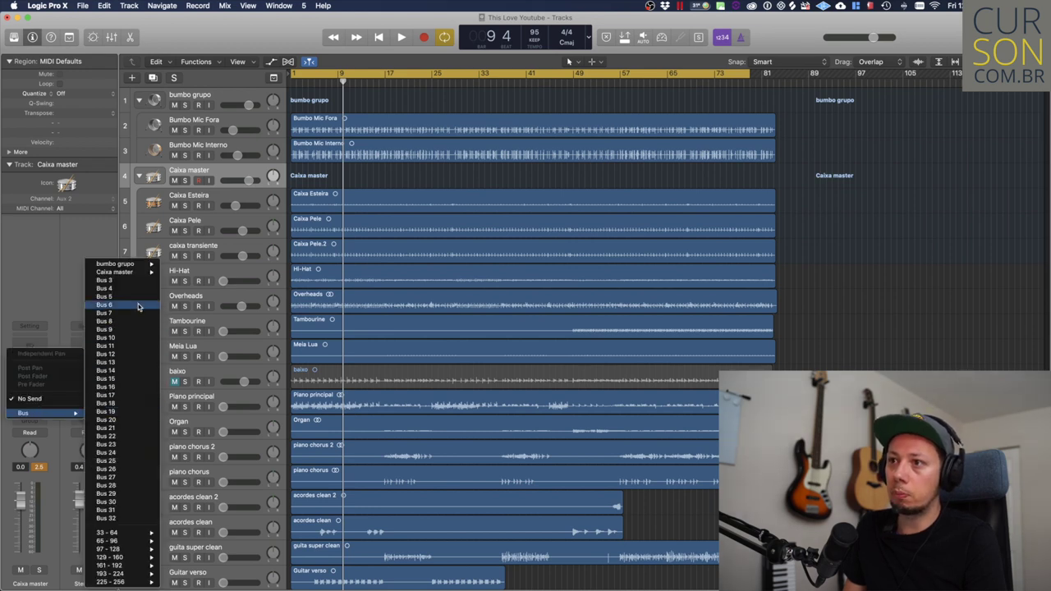
click(106, 337)
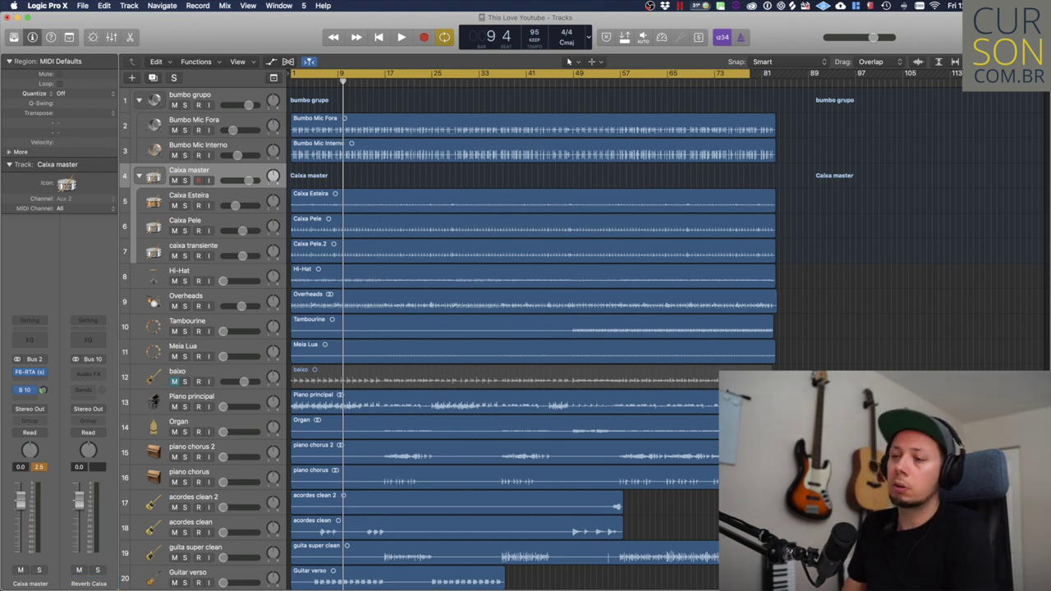
Insert the stereo IR-L full convolution reverb on the Reverb Caixa return fed by Bus 10.
click(87, 378)
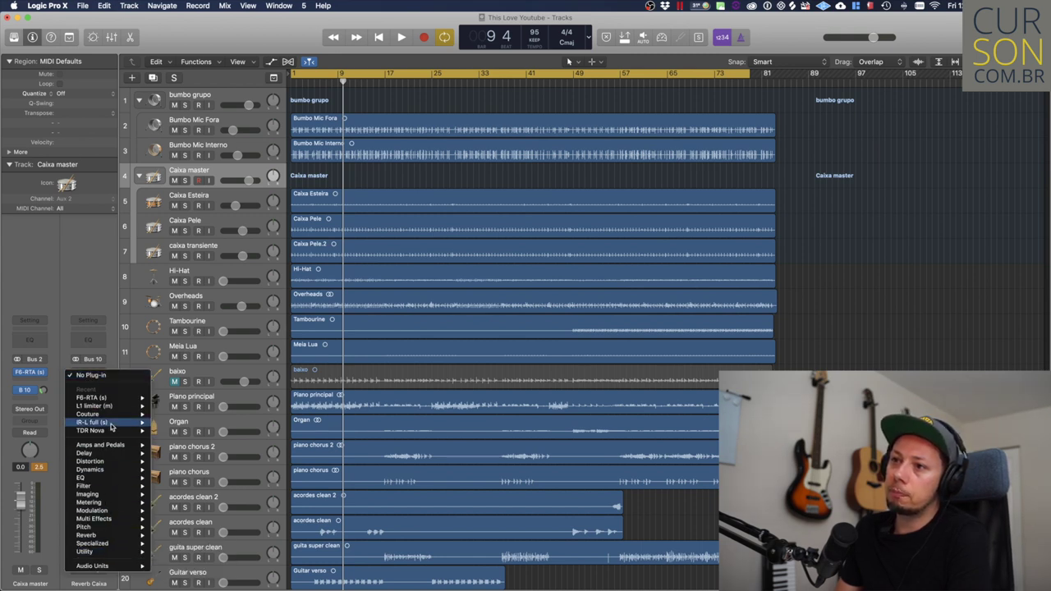
mouse_move(117, 426)
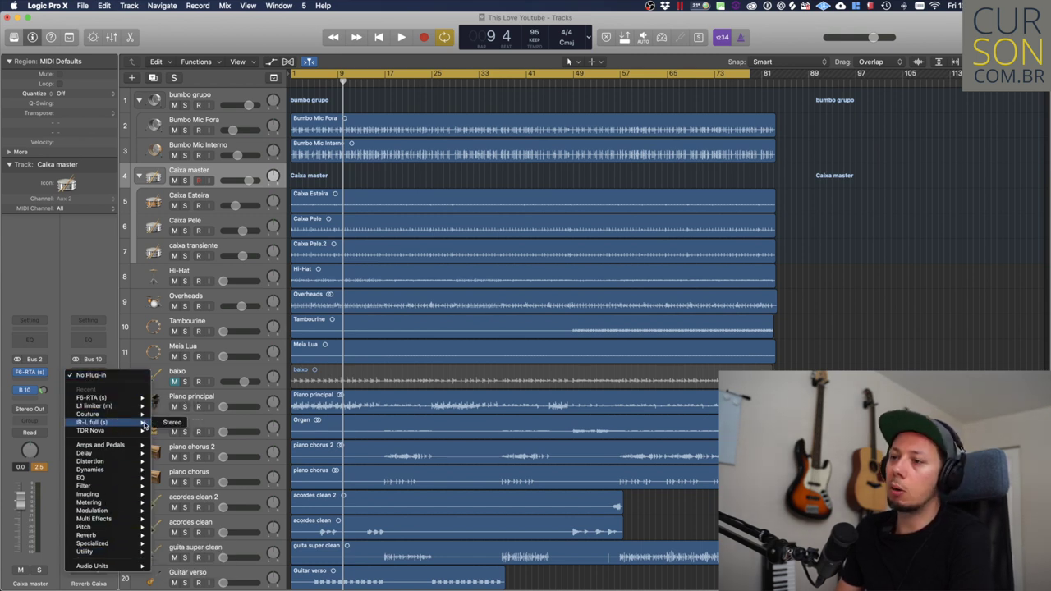
click(161, 424)
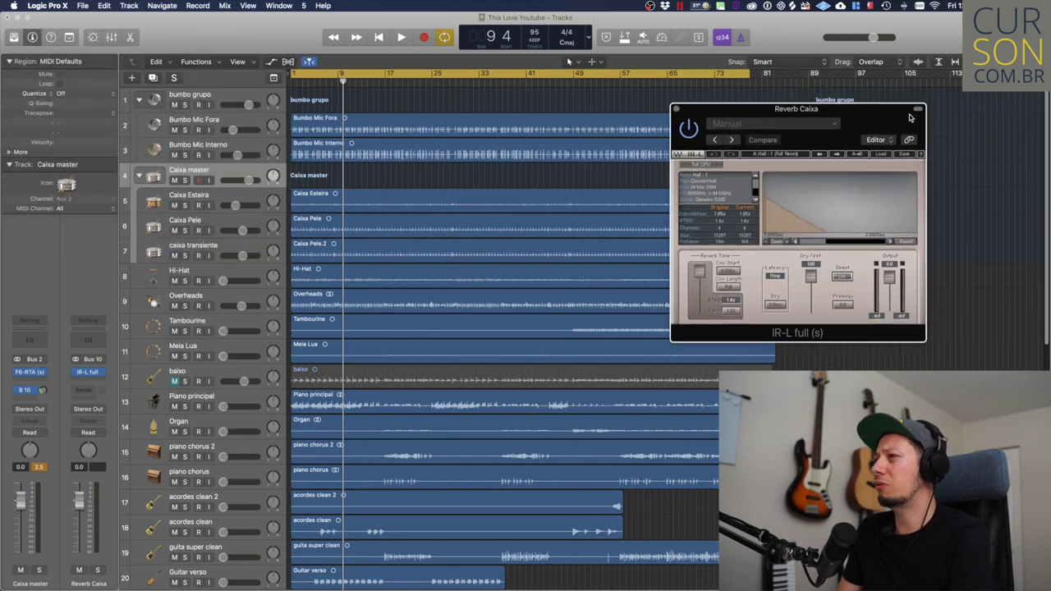
Load both impulse response and preset for the Disney Hall (Row 12 3rd Level) concert hall in IR-L from Sampled Acoustics V2.
click(602, 169)
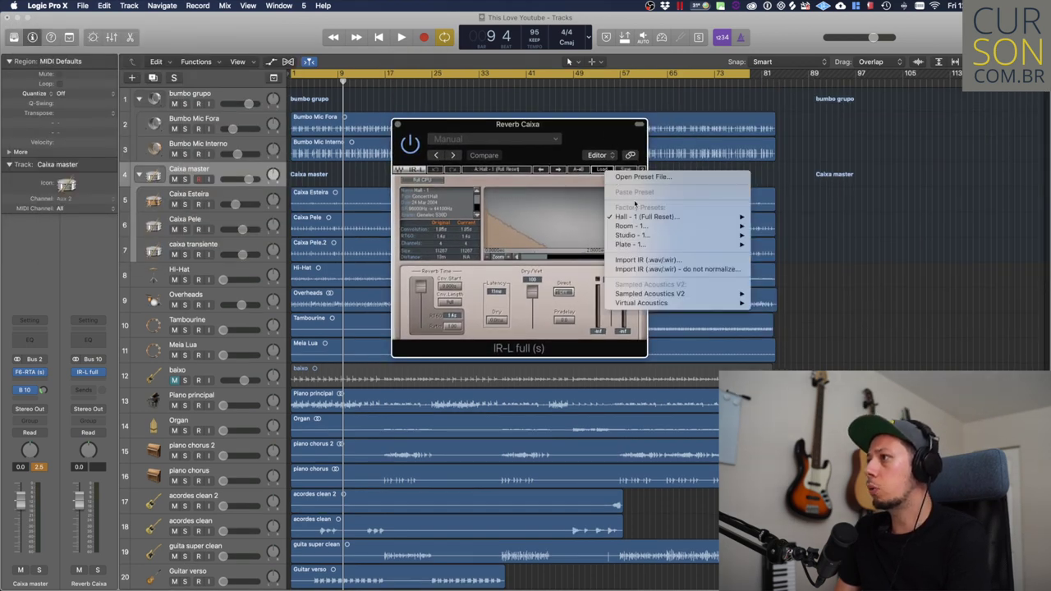
mouse_move(641, 226)
mouse_move(657, 294)
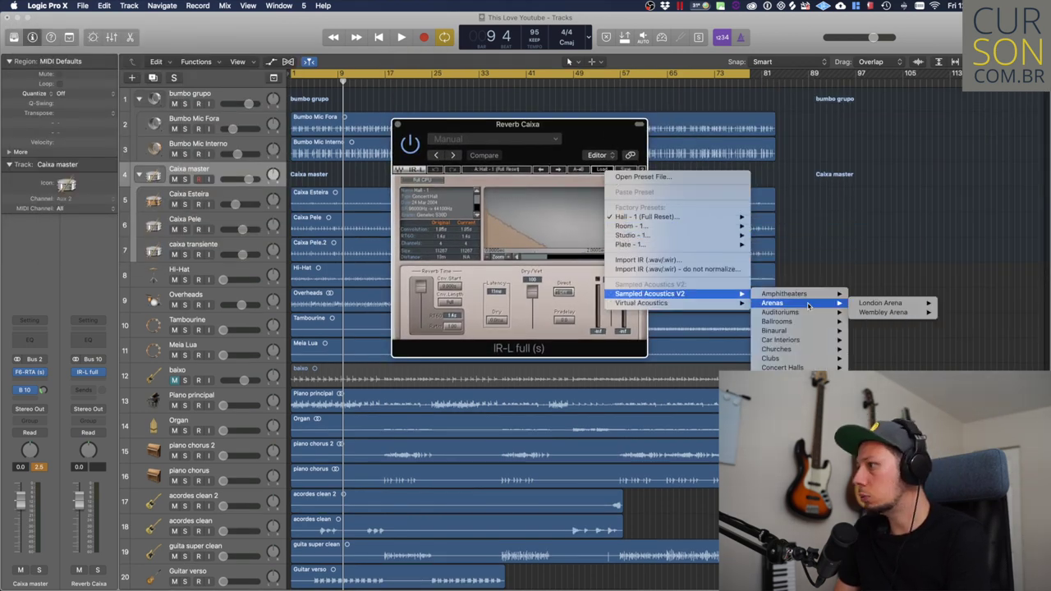
mouse_move(804, 367)
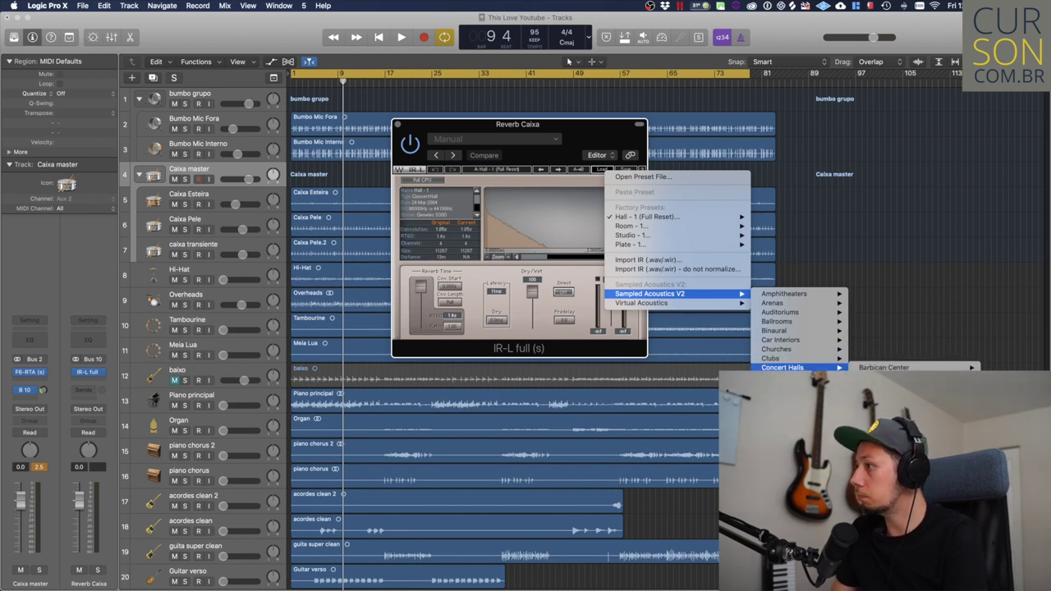
mouse_move(887, 404)
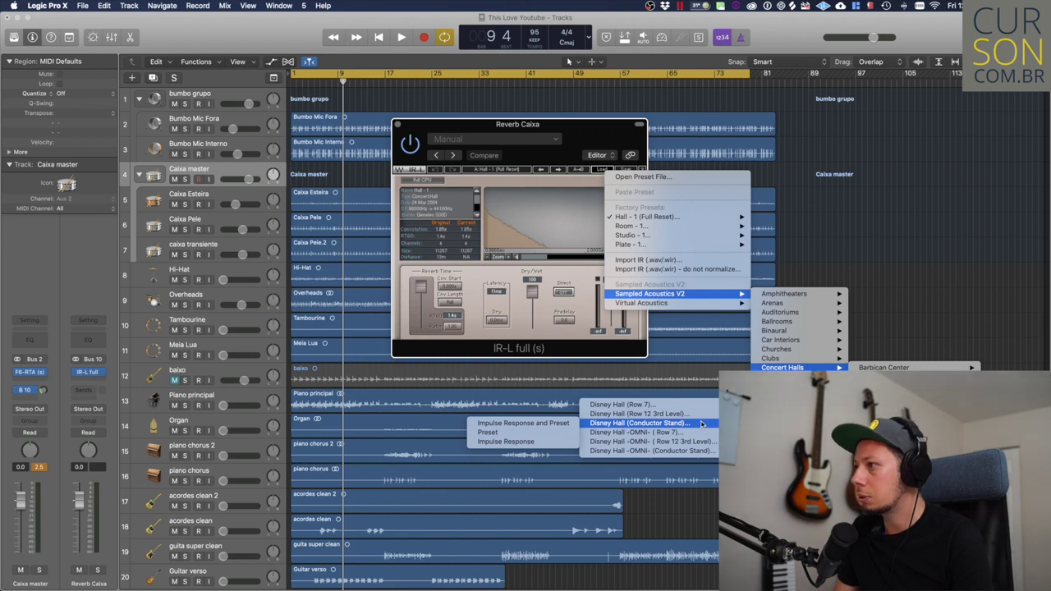
mouse_move(701, 414)
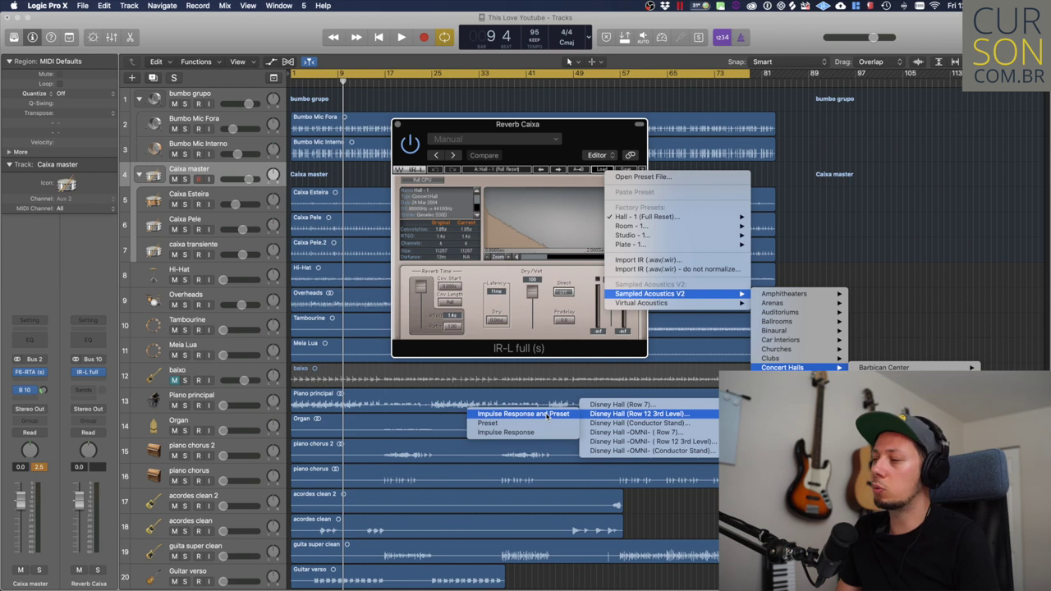
click(548, 416)
Audition the mix while setting Caixa master's Bus 10 send level to about -17.1 dB, and stop playback.
key(space)
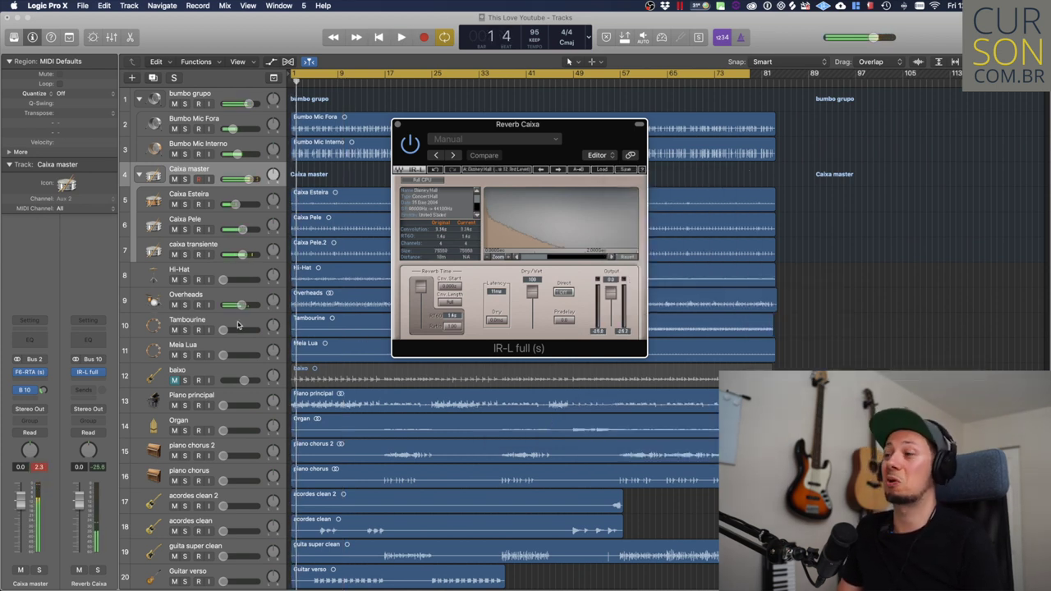
key(space)
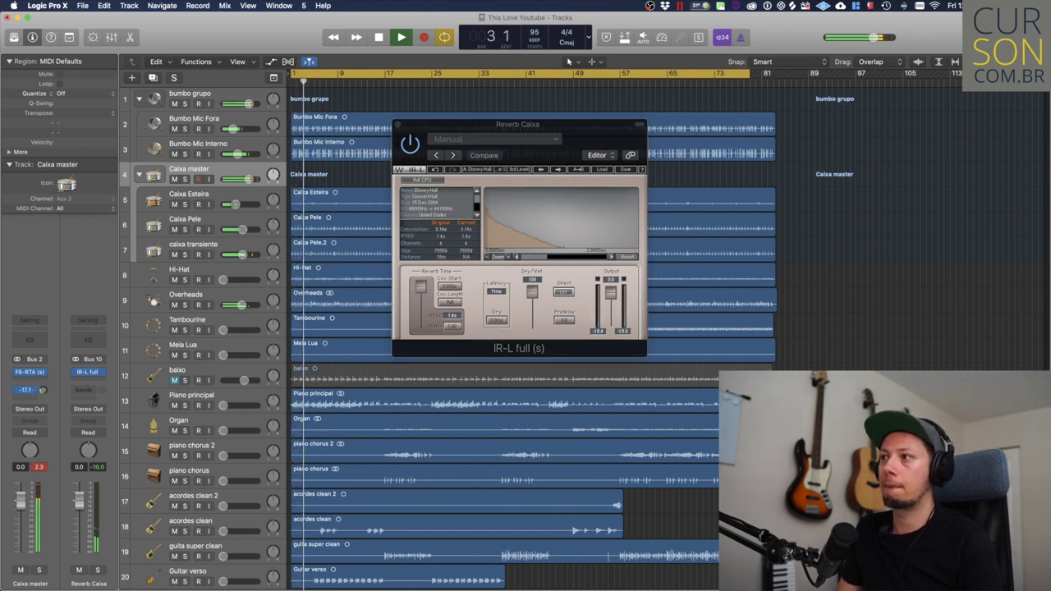
key(space)
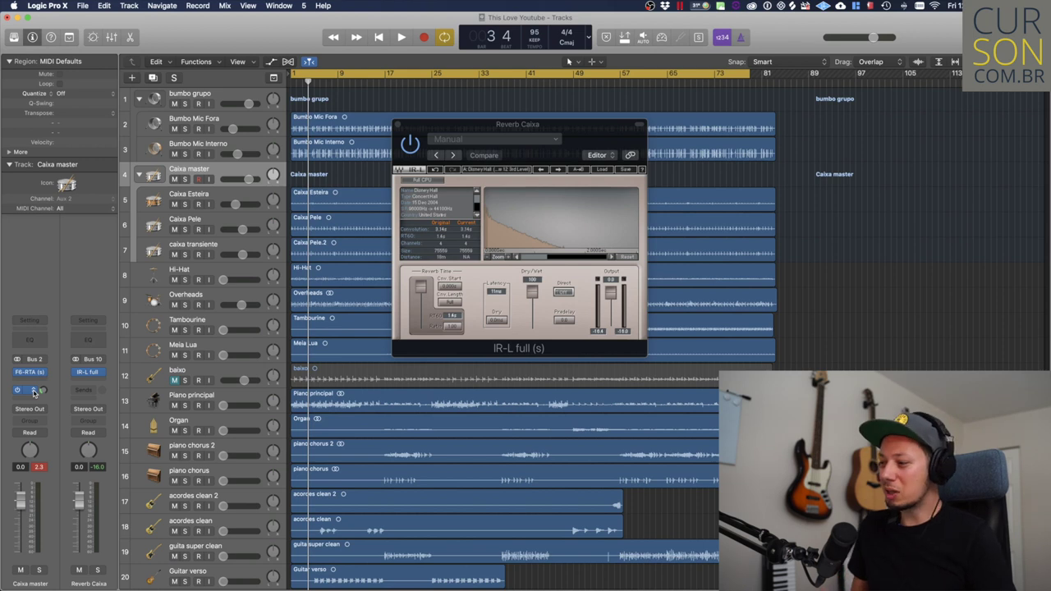
Replay the mix from the start and mute Caixa master during playback.
key(Return)
key(space)
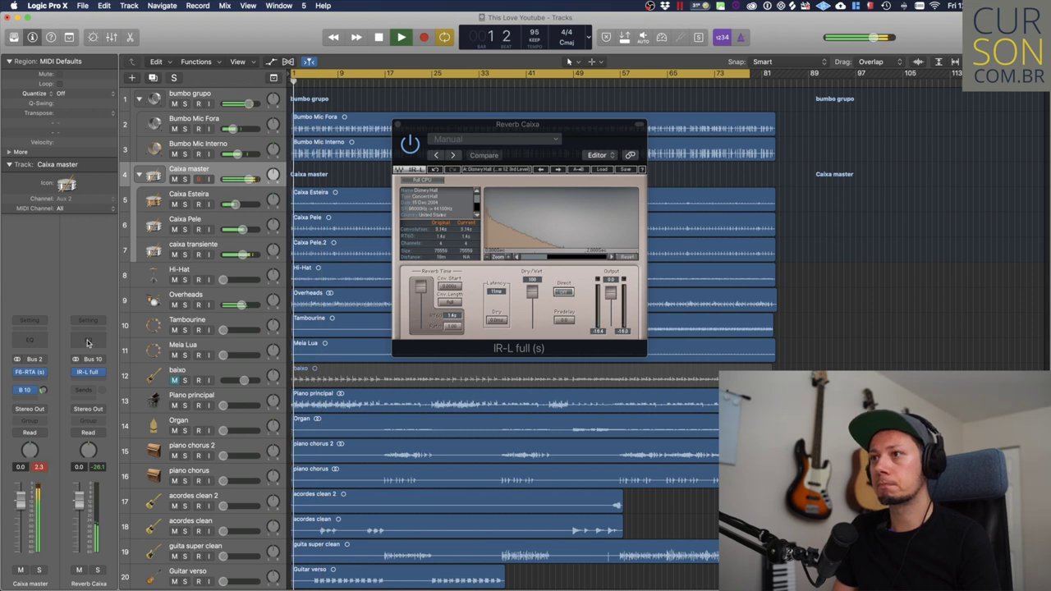
click(174, 179)
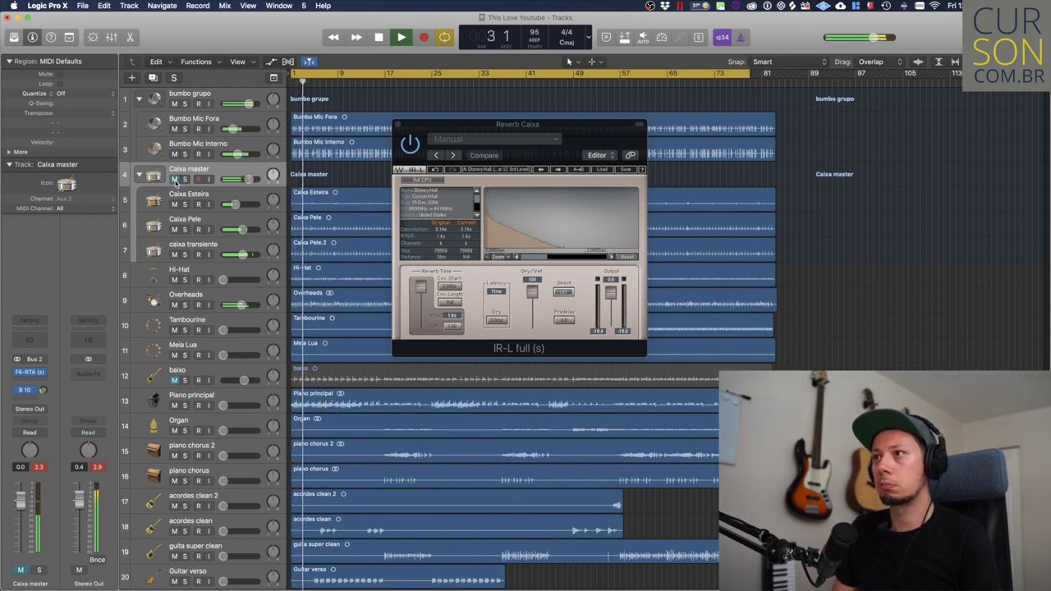